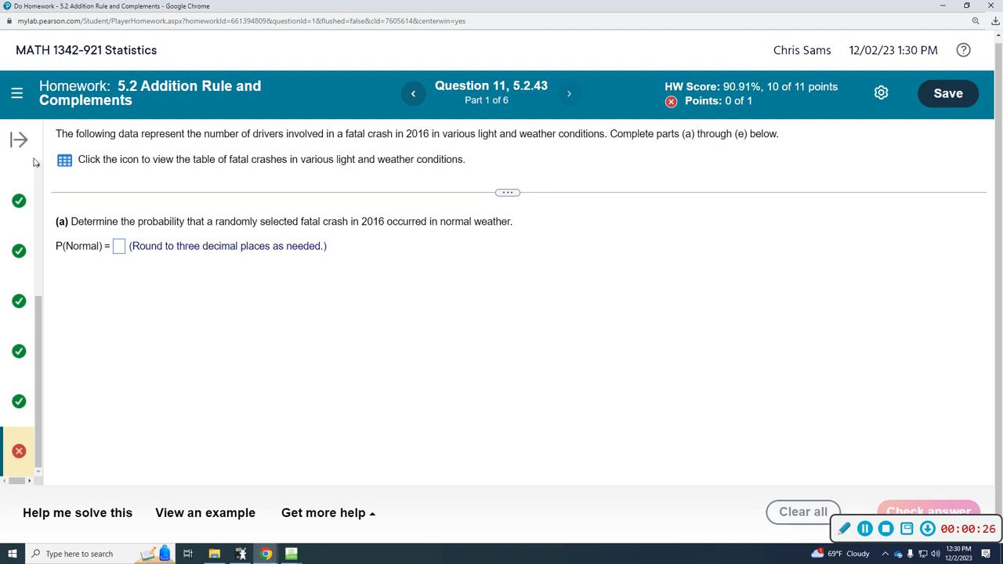
- Export the table of drivers involved in fatal crashes to Excel and close the table window
{"action": "left_click", "coordinate": [63, 163]}
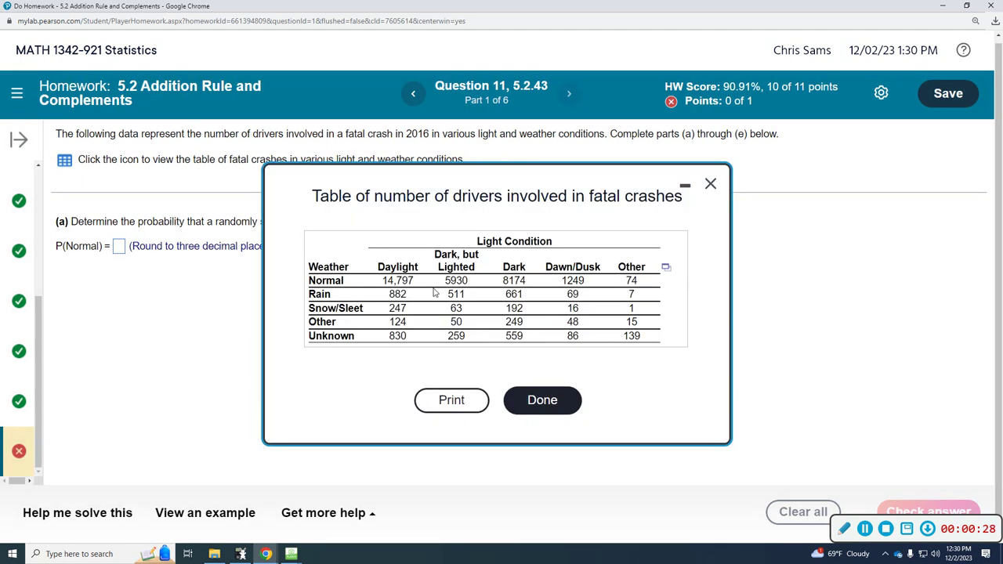
{"action": "left_click", "coordinate": [665, 268]}
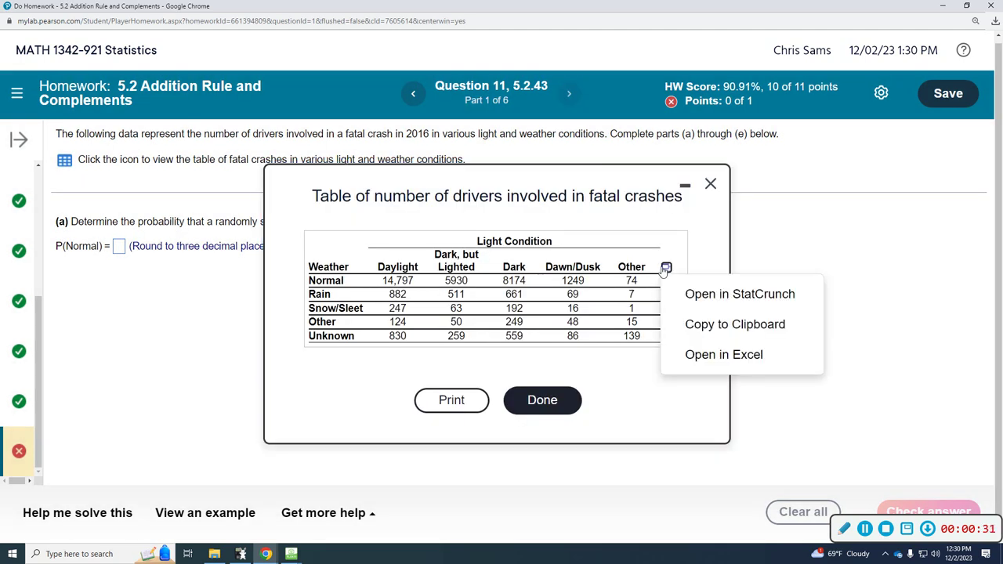
{"action": "left_click", "coordinate": [721, 362]}
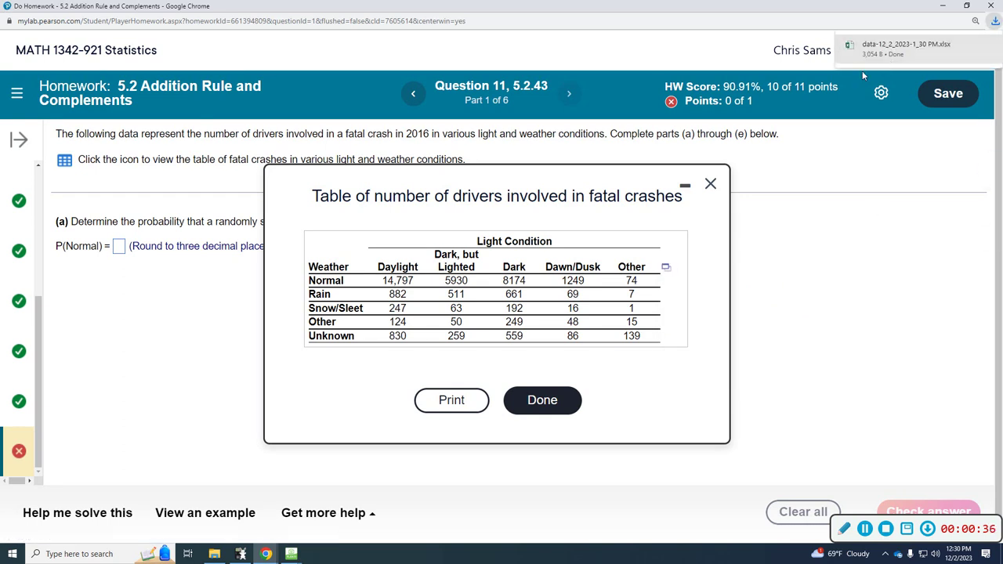
{"action": "left_click", "coordinate": [539, 399]}
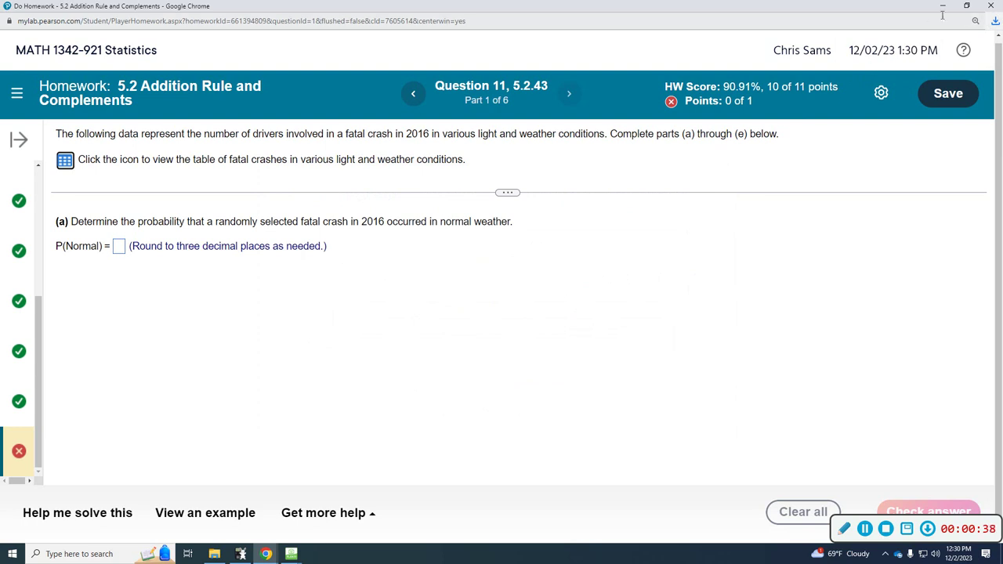
- Open the downloaded data-12_2_2023-1_30 PM.xlsx in Excel and enable editing
{"action": "left_click", "coordinate": [995, 20]}
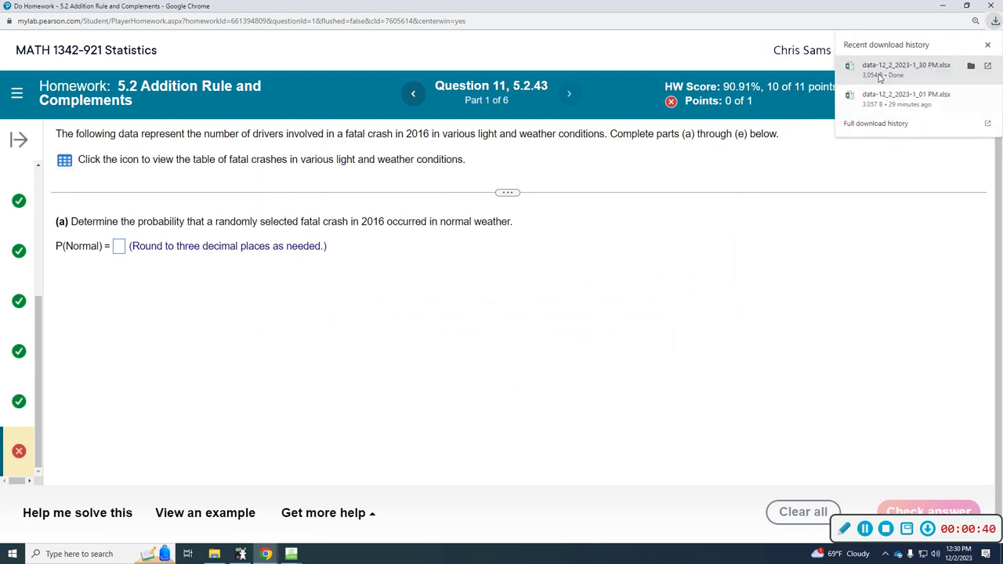
{"action": "left_click", "coordinate": [893, 66]}
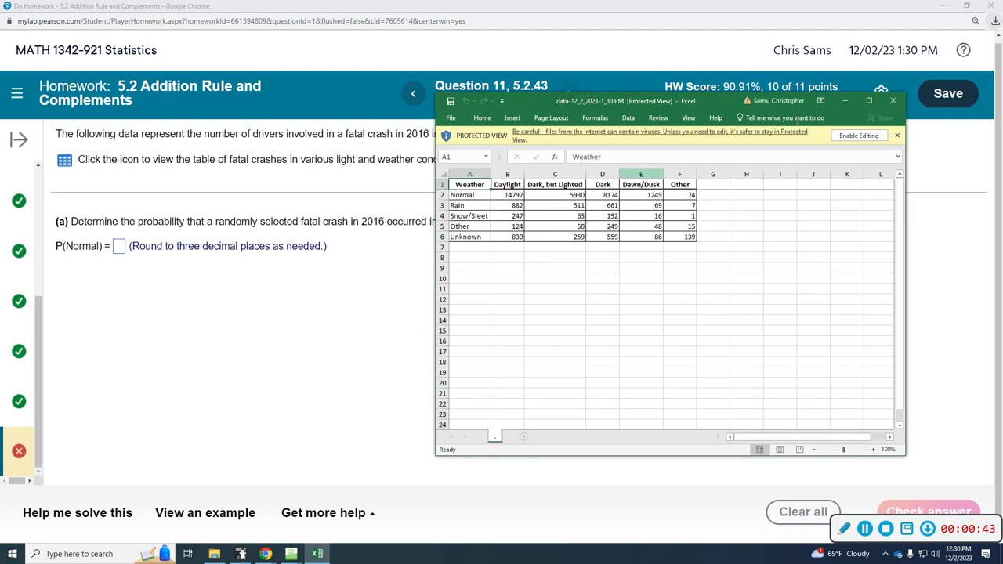
{"action": "left_click", "coordinate": [858, 135]}
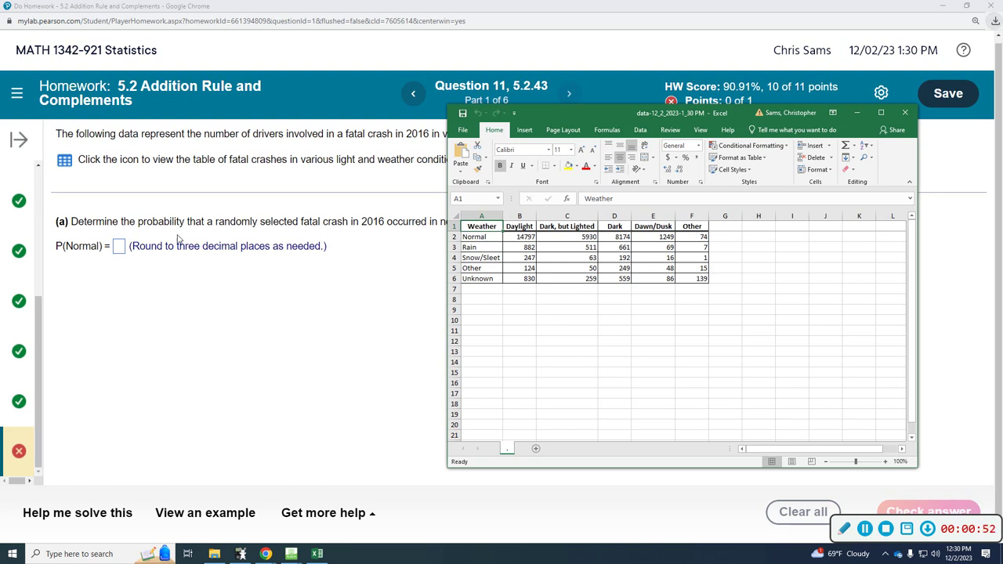
- Total each weather condition's row across columns B to F in cells G2 through G6, starting with =SUM(B2:F2)
{"action": "left_click", "coordinate": [726, 239]}
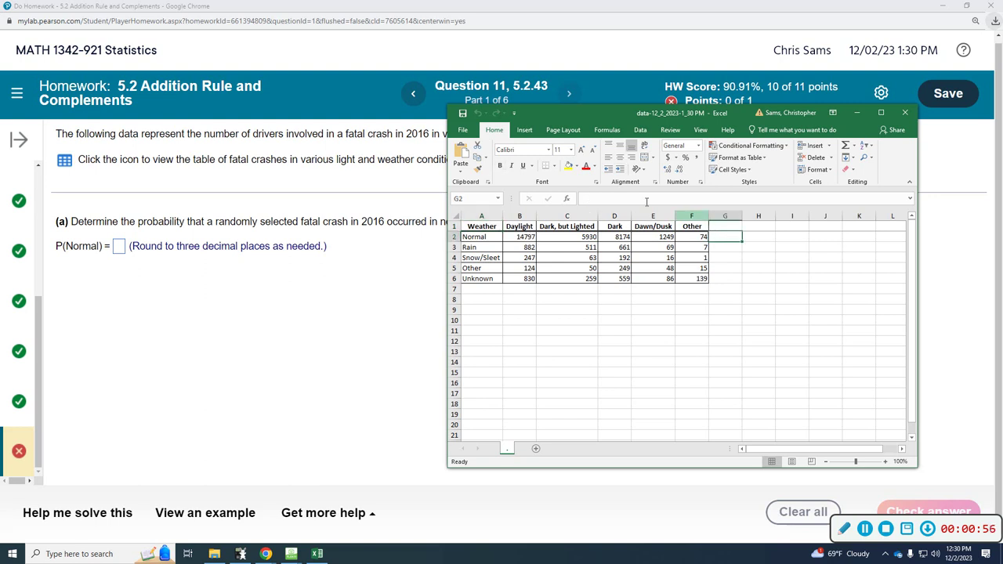
{"action": "left_click", "coordinate": [604, 131]}
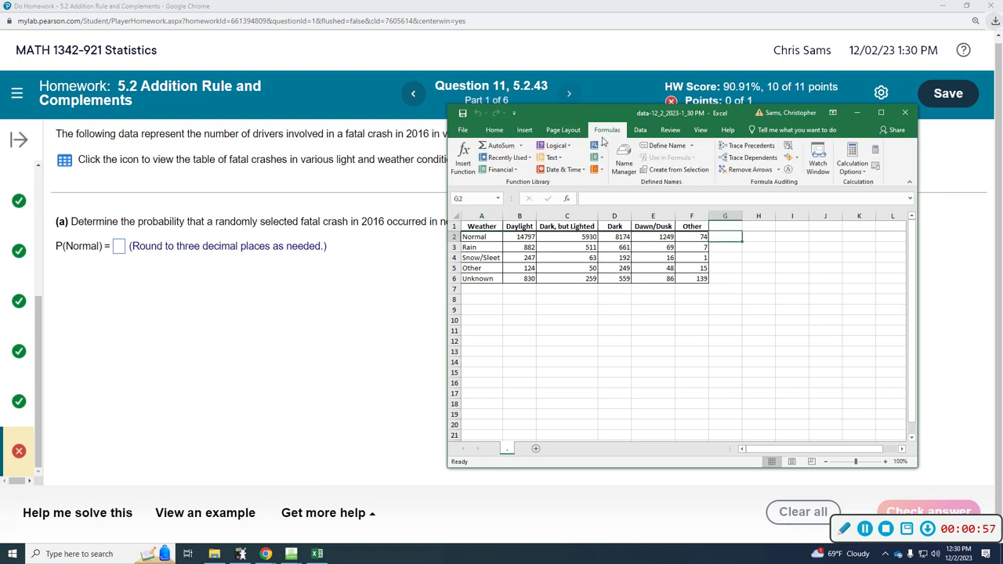
{"action": "left_click", "coordinate": [498, 147]}
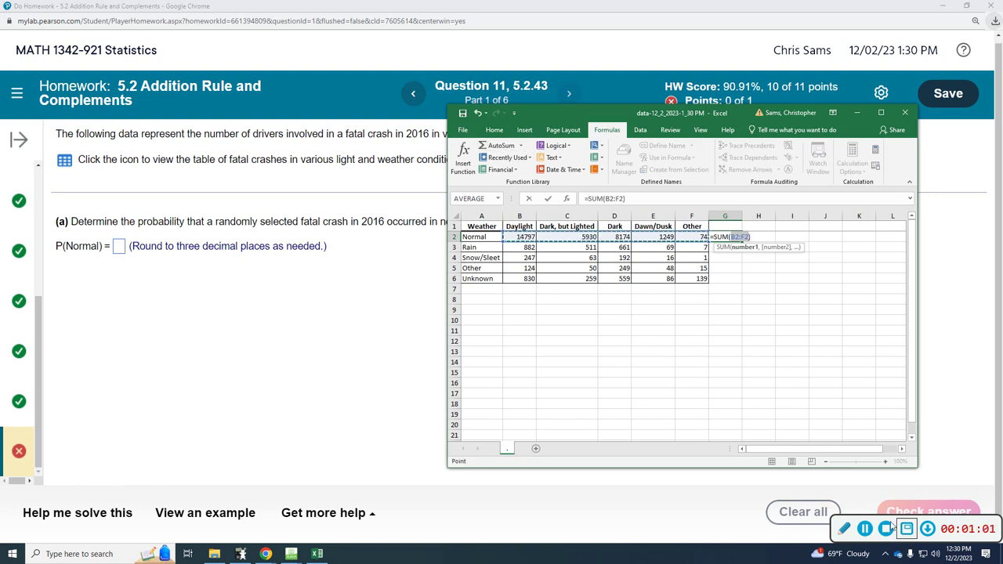
{"action": "key", "text": "Return"}
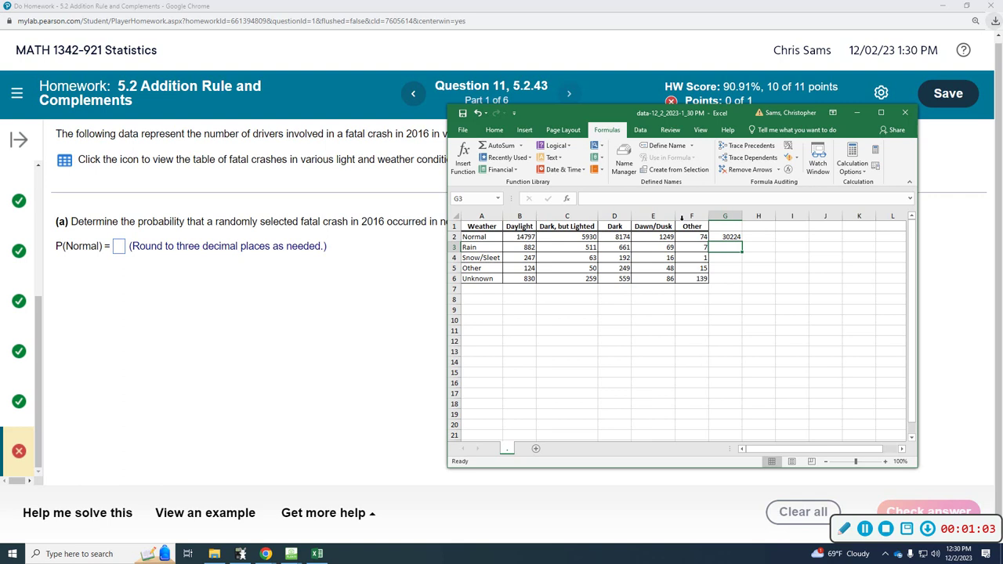
{"action": "left_click", "coordinate": [735, 235]}
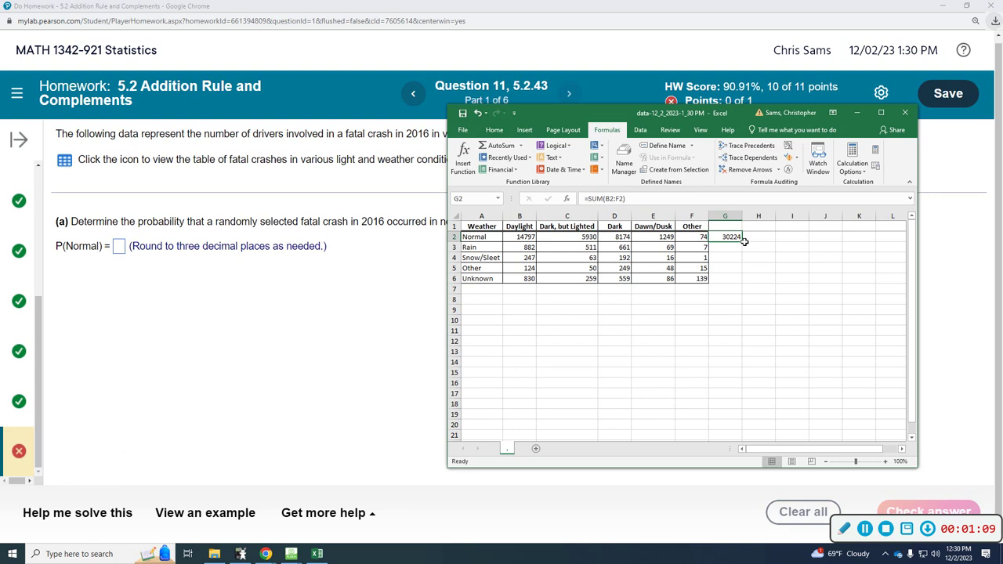
{"action": "double_click", "coordinate": [743, 242]}
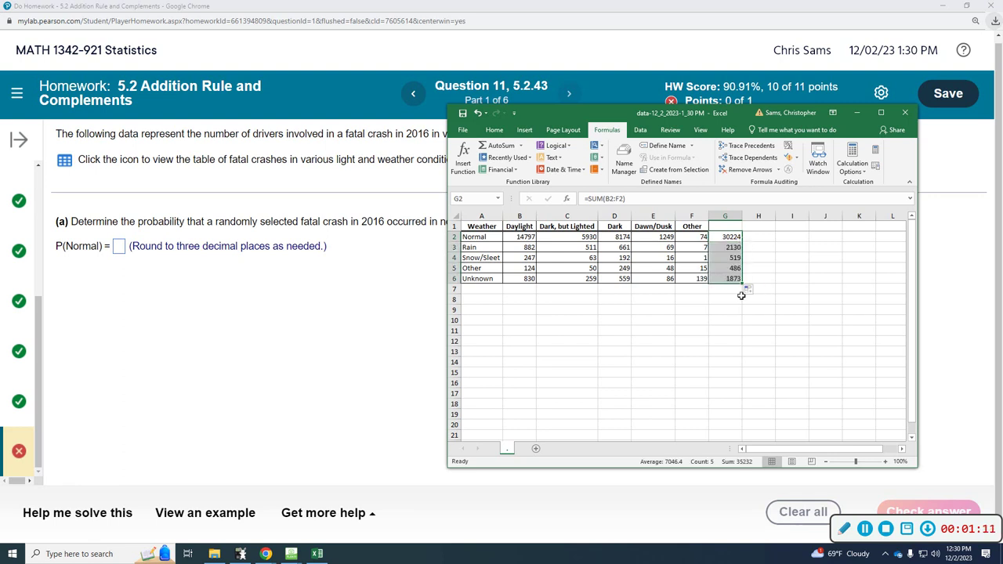
- Total each light condition's column over rows 2 to 6 in cells B7 through F7, starting with =SUM(B2:B6)
{"action": "left_click", "coordinate": [522, 290]}
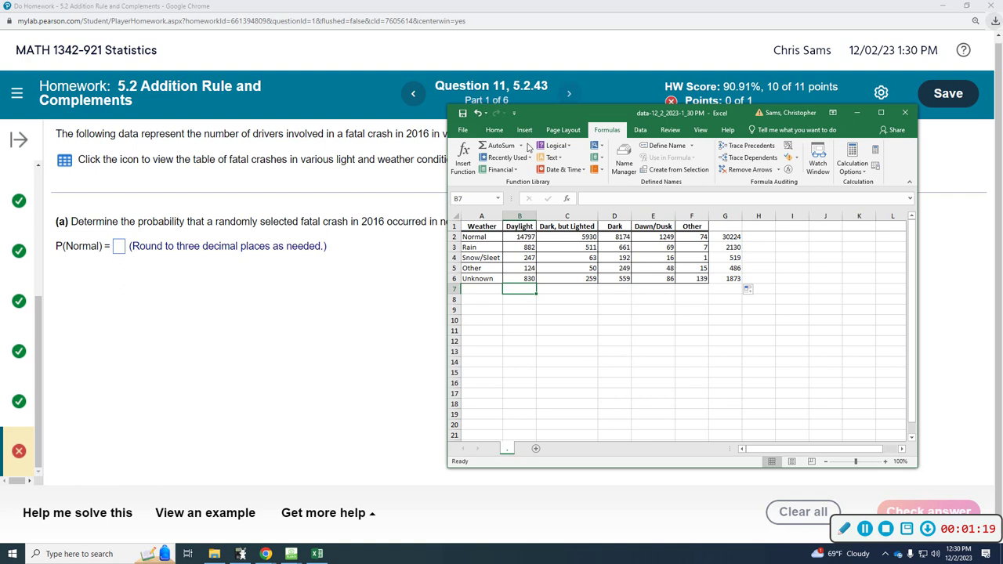
{"action": "left_click", "coordinate": [492, 146]}
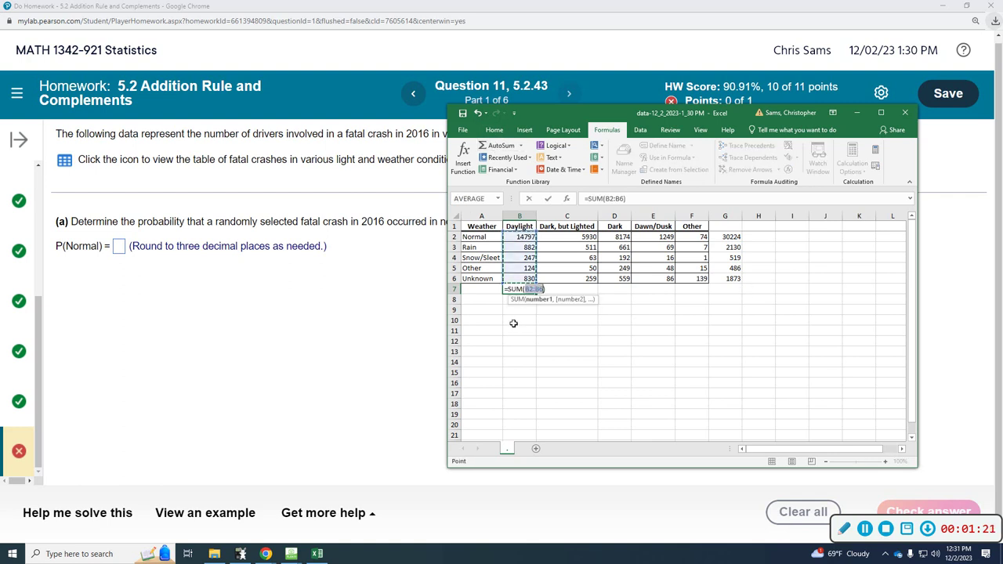
{"action": "key", "text": "Return"}
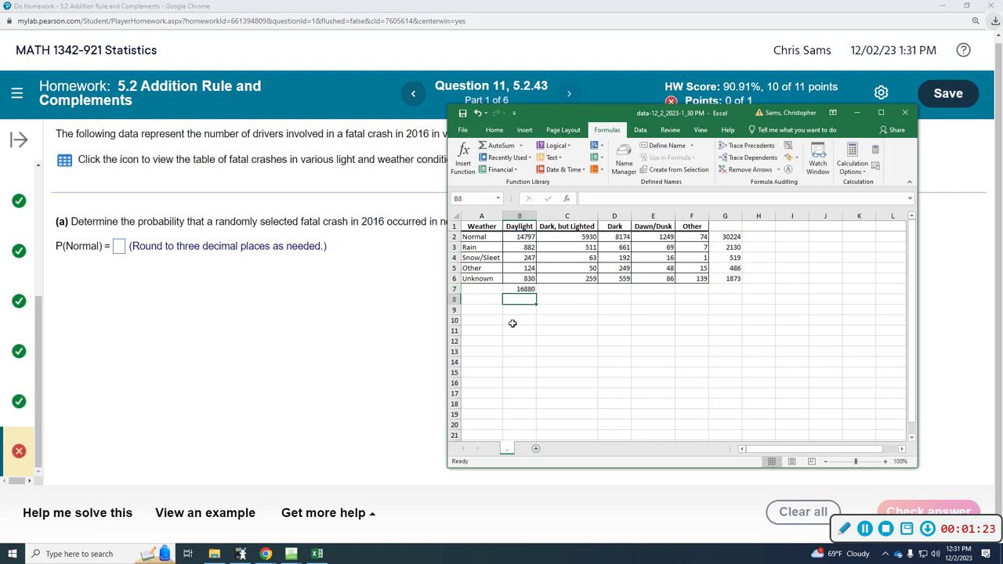
{"action": "left_click", "coordinate": [527, 289]}
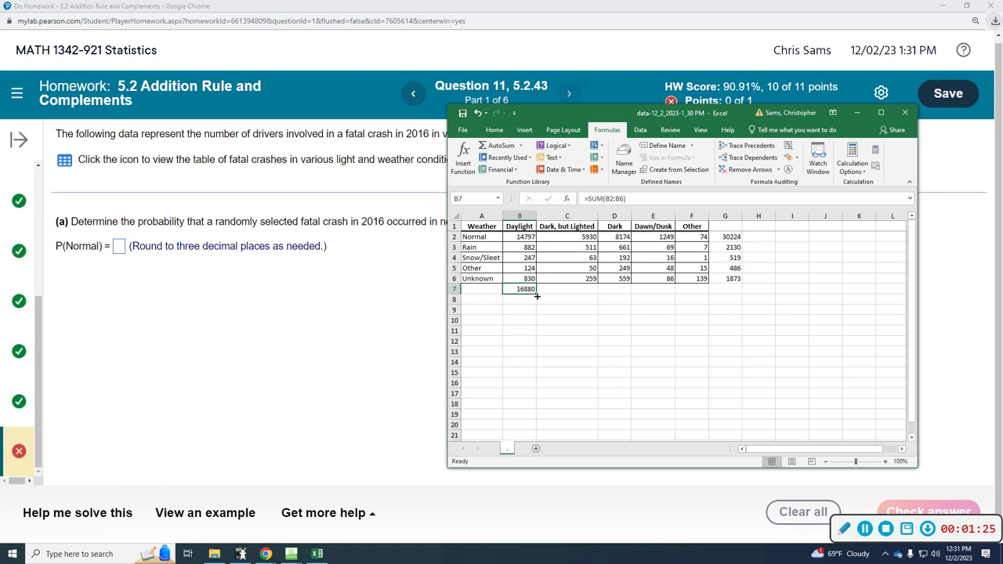
{"action": "left_click_drag", "start_coordinate": [536, 293], "coordinate": [706, 292]}
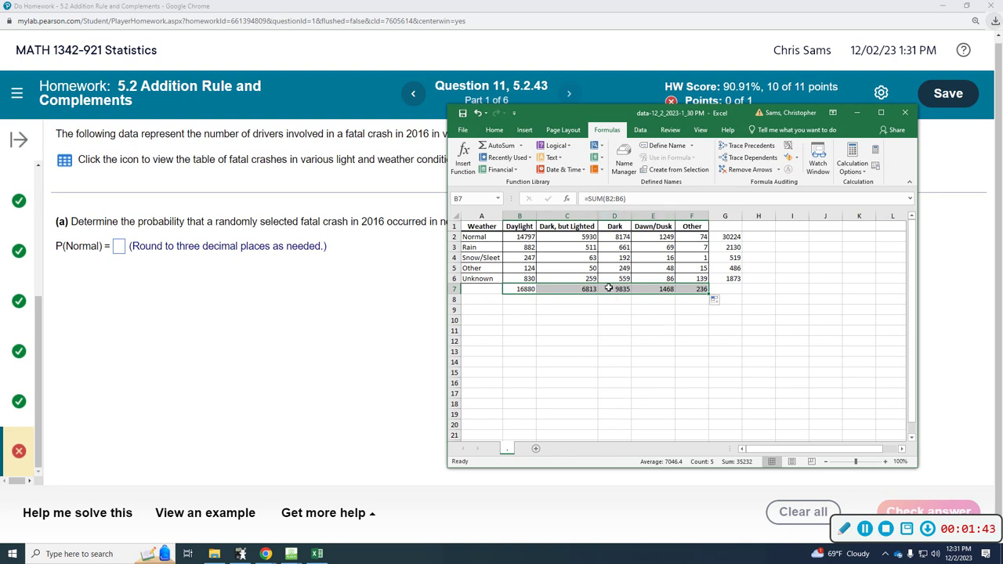
- Add grand-total checks summing the column totals B7:F7 in F9 and the row totals G2:G6 in F10
{"action": "left_click", "coordinate": [694, 310]}
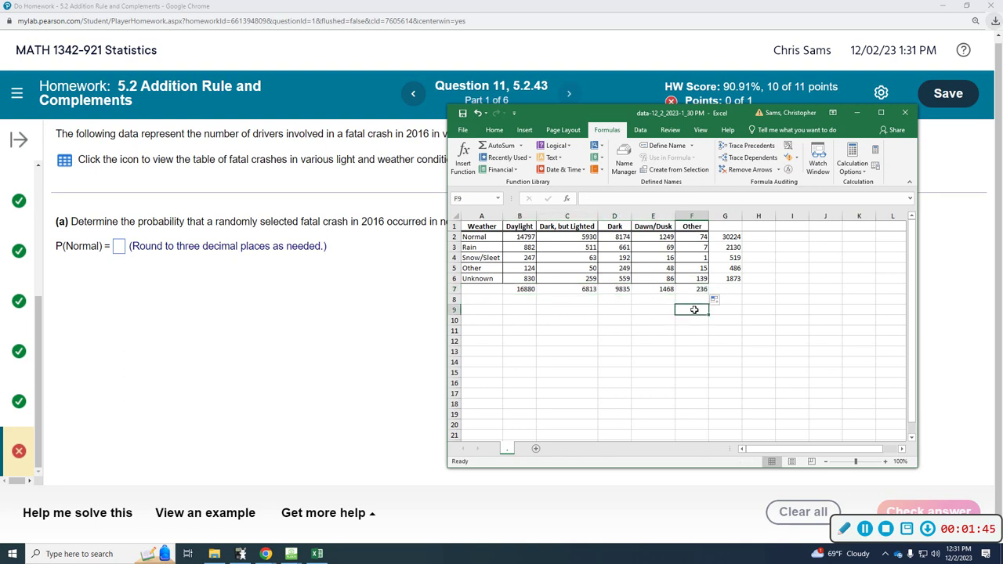
{"action": "left_click", "coordinate": [502, 146]}
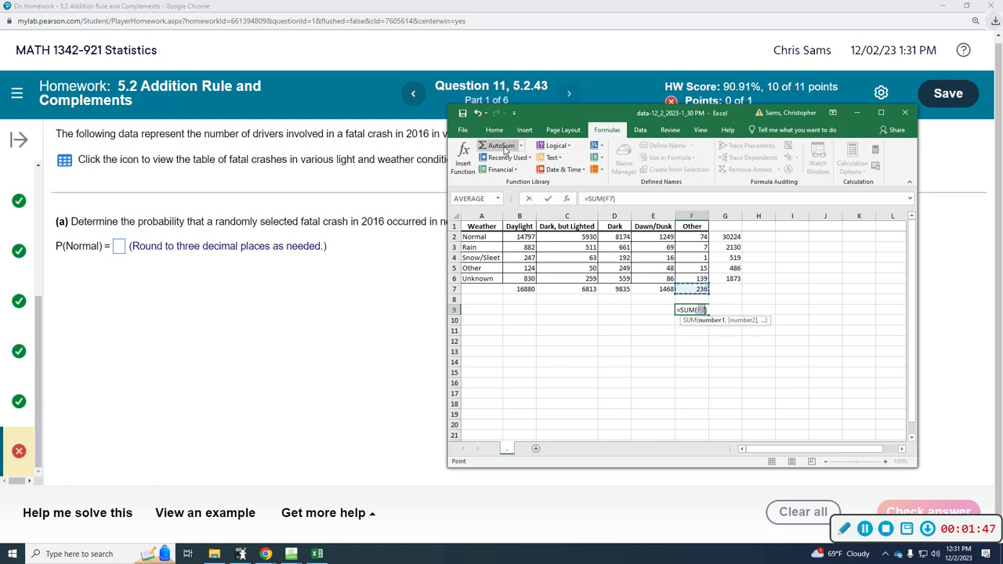
{"action": "left_click_drag", "start_coordinate": [526, 289], "coordinate": [704, 291]}
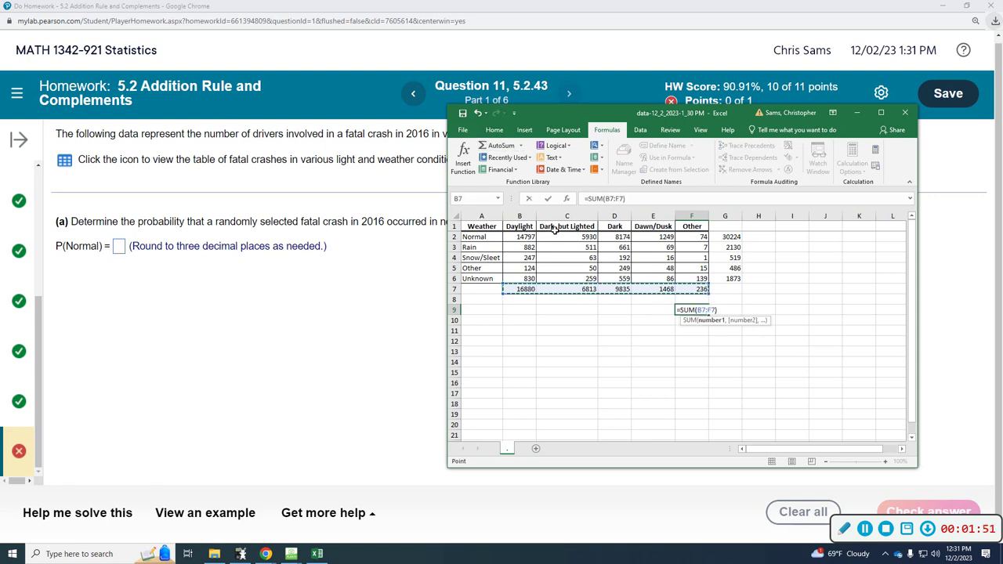
{"action": "key", "text": "Return"}
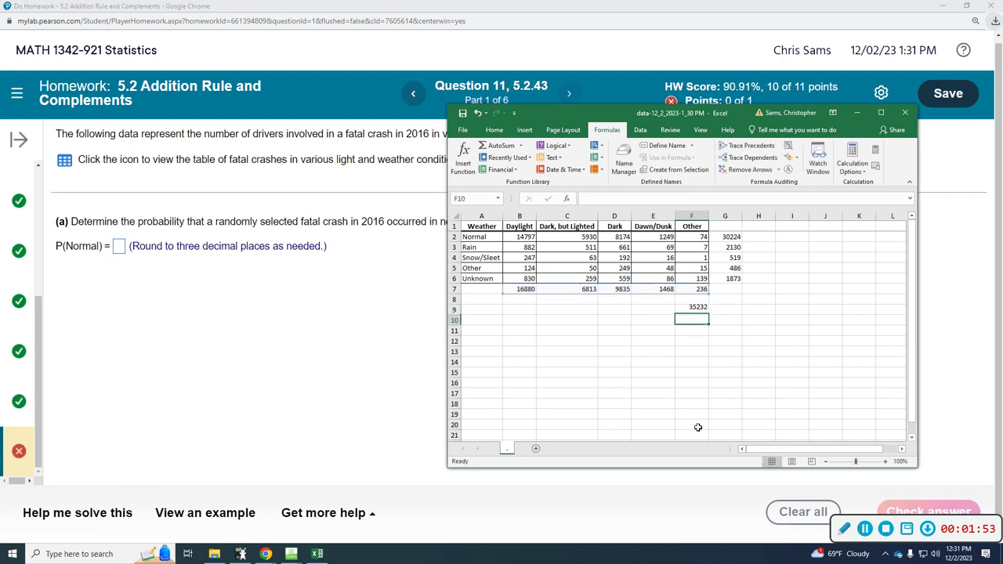
{"action": "left_click", "coordinate": [494, 146]}
{"action": "left_click_drag", "start_coordinate": [732, 237], "coordinate": [730, 280]}
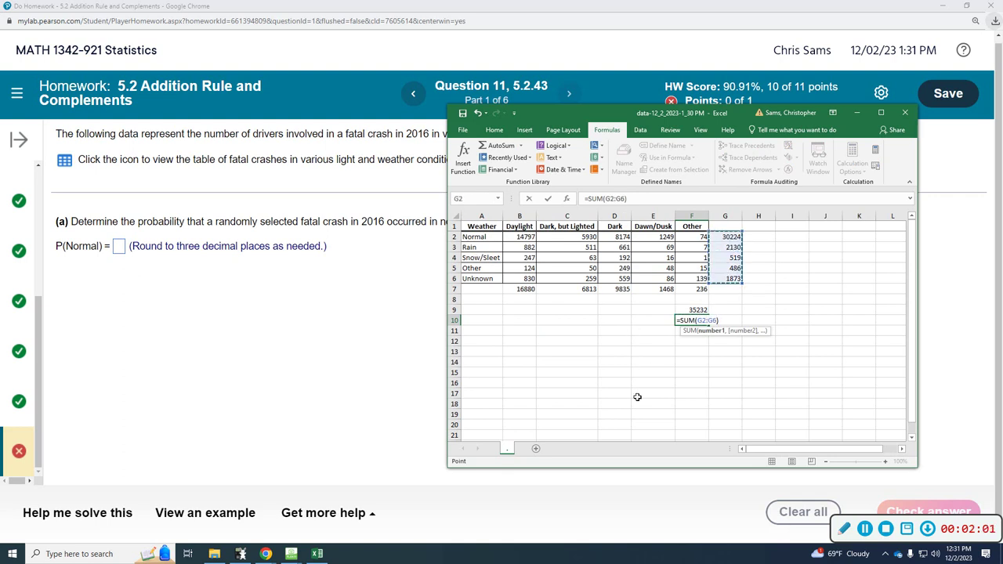
{"action": "key", "text": "Return"}
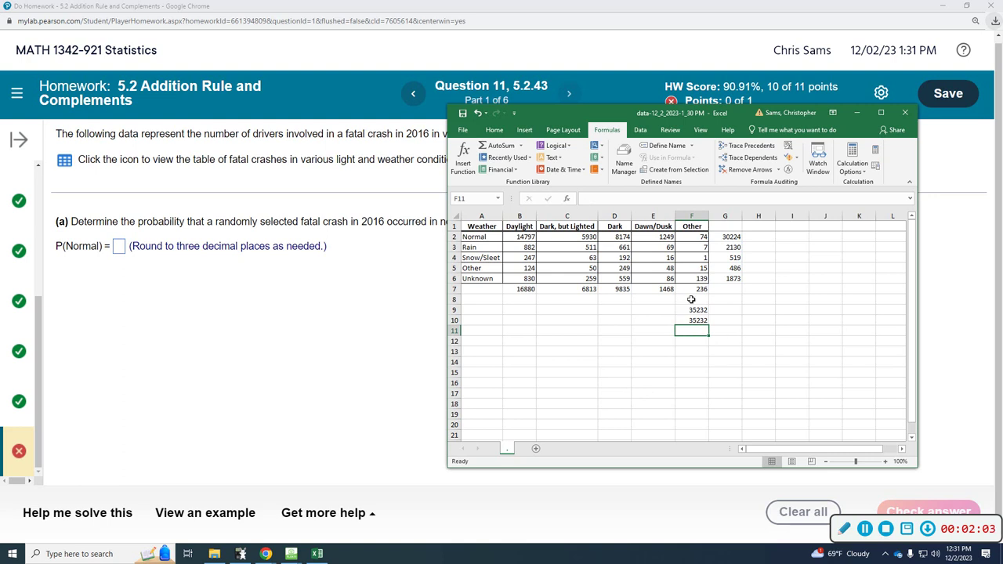
- Extend the row-total formula from G6 down to G7 and check the formula it holds
{"action": "left_click", "coordinate": [723, 277]}
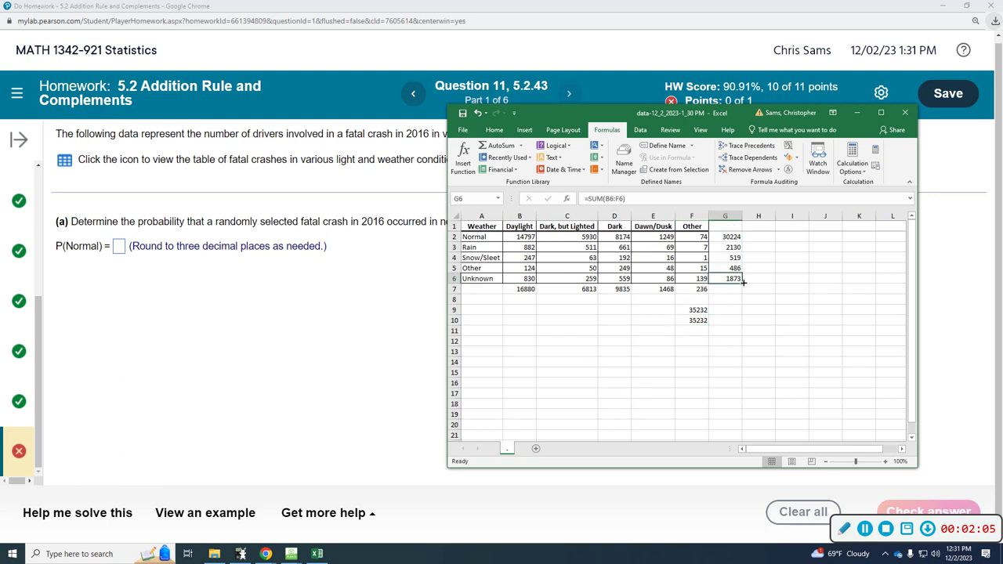
{"action": "left_click_drag", "start_coordinate": [742, 282], "coordinate": [741, 296]}
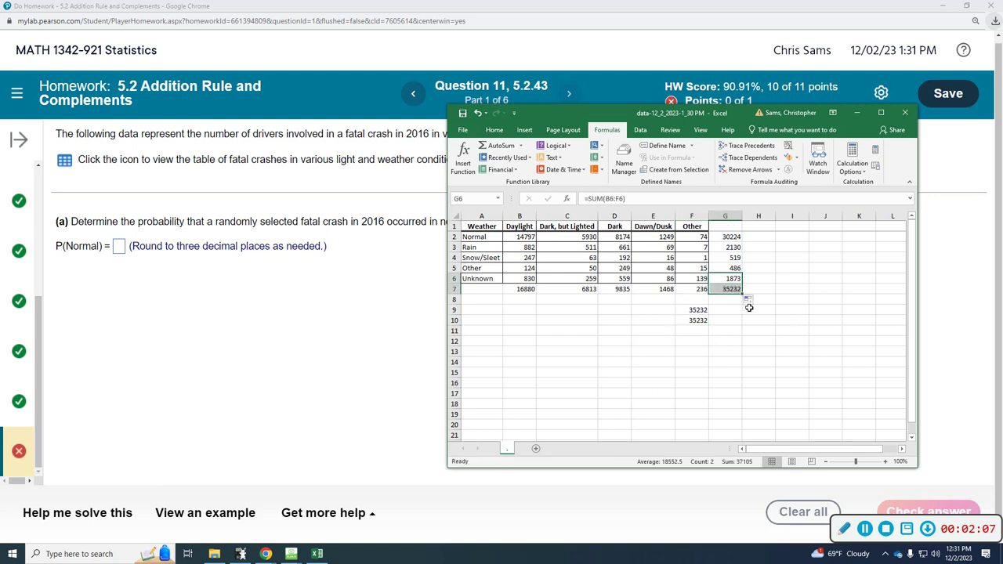
{"action": "left_click", "coordinate": [726, 290]}
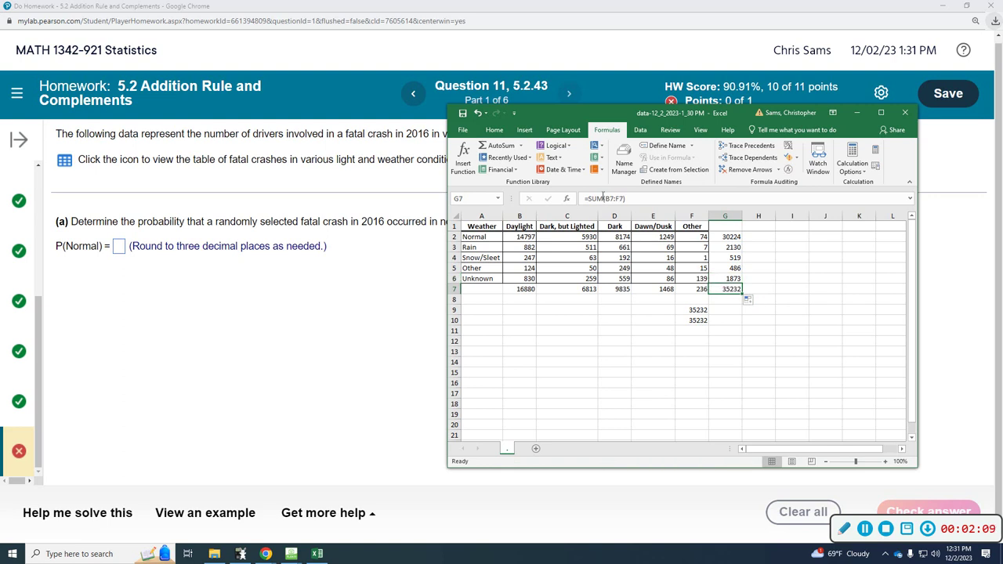
- Make the grand total in G7 bold and increase its font size
{"action": "left_click", "coordinate": [463, 129]}
{"action": "left_click", "coordinate": [474, 127]}
{"action": "left_click", "coordinate": [493, 129]}
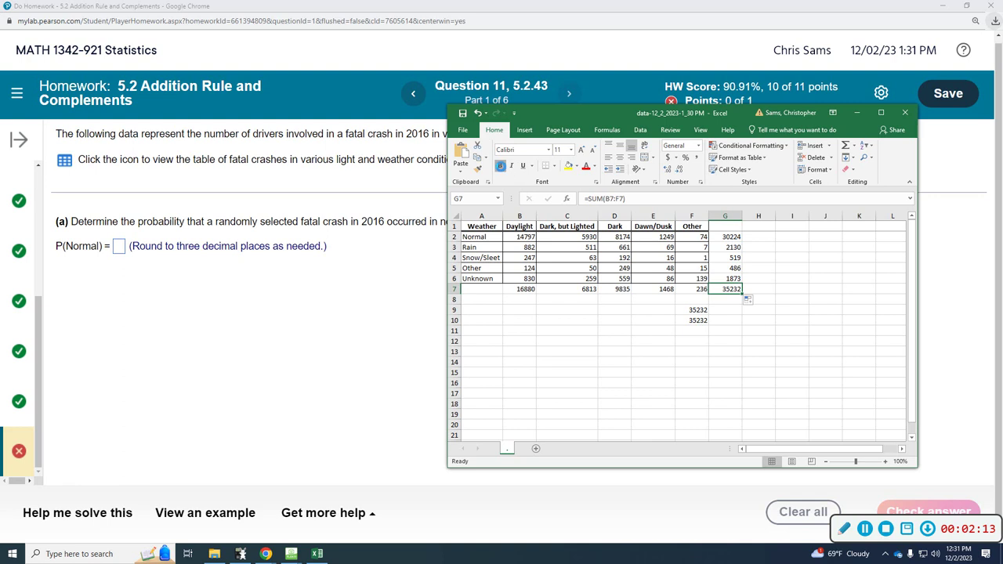
{"action": "left_click", "coordinate": [500, 166]}
{"action": "left_click", "coordinate": [563, 351]}
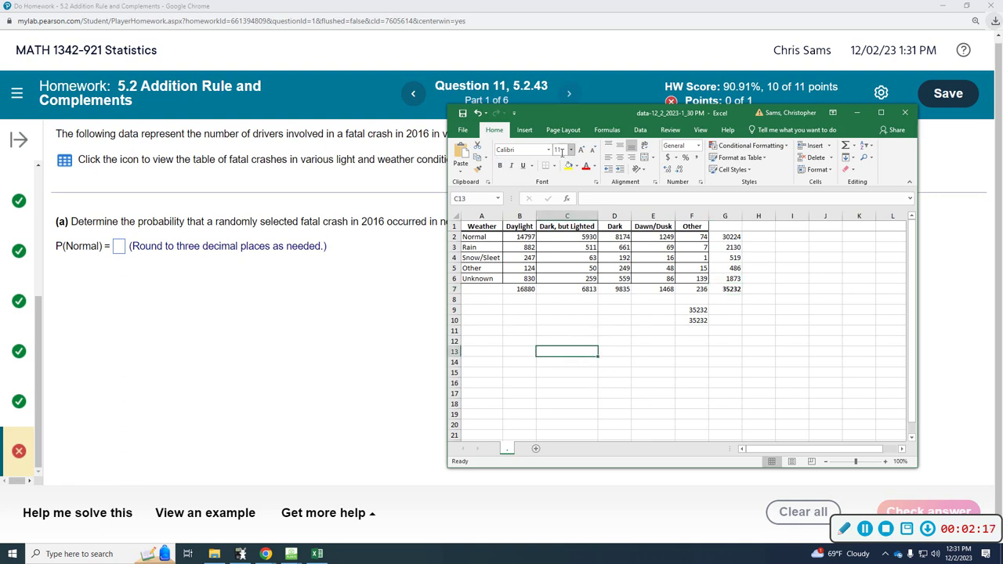
{"action": "left_click", "coordinate": [716, 289]}
{"action": "left_click", "coordinate": [571, 150]}
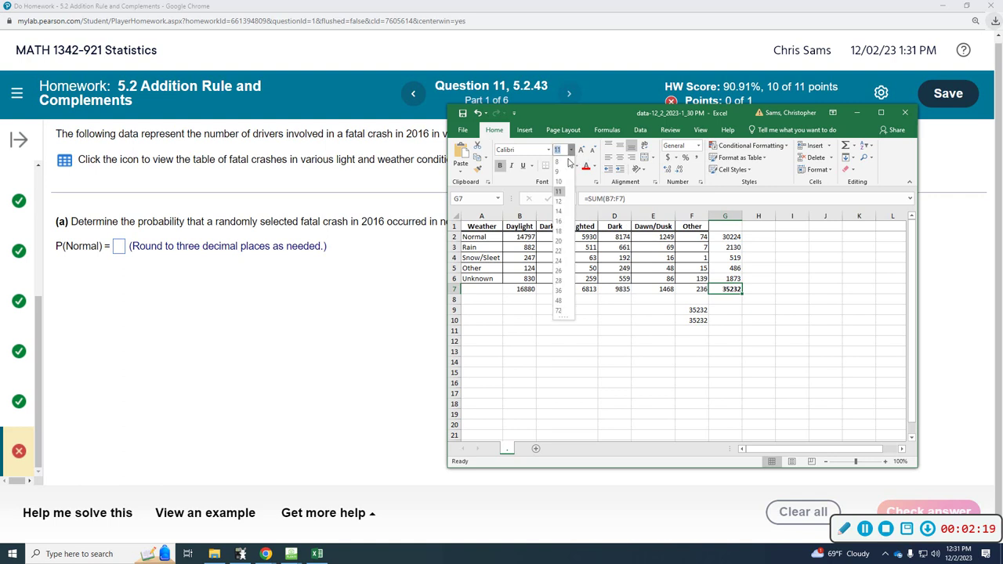
{"action": "left_click", "coordinate": [619, 383]}
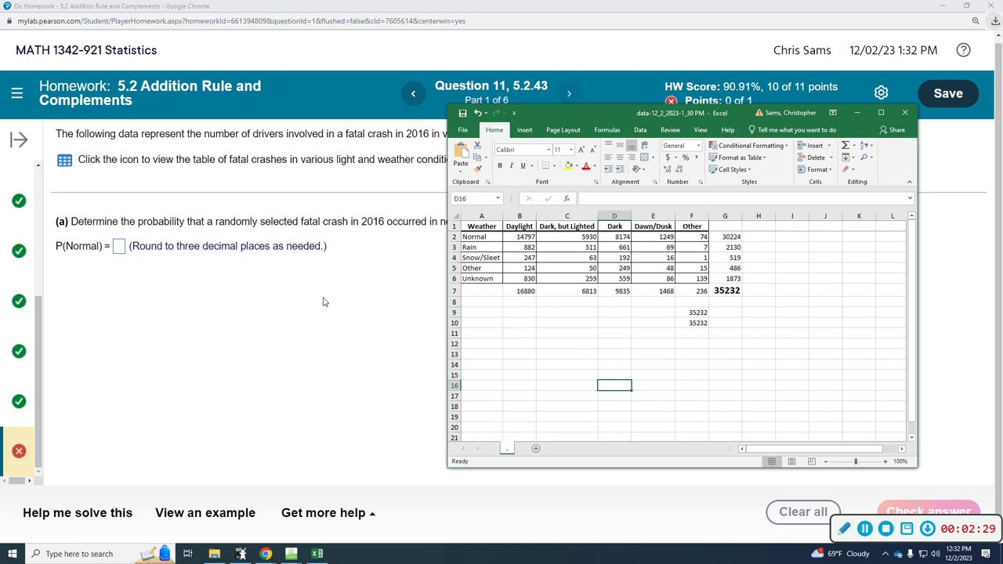
- Label A10 as P(N) and compute the normal-weather probability in B10 with =G2/G7
{"action": "left_click", "coordinate": [496, 322]}
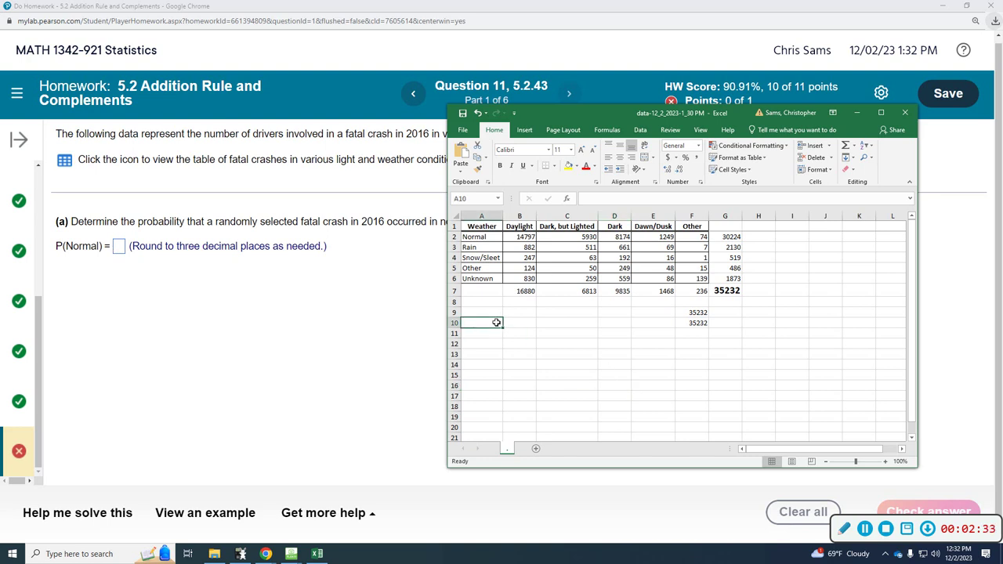
{"action": "type", "text": "P(N"}
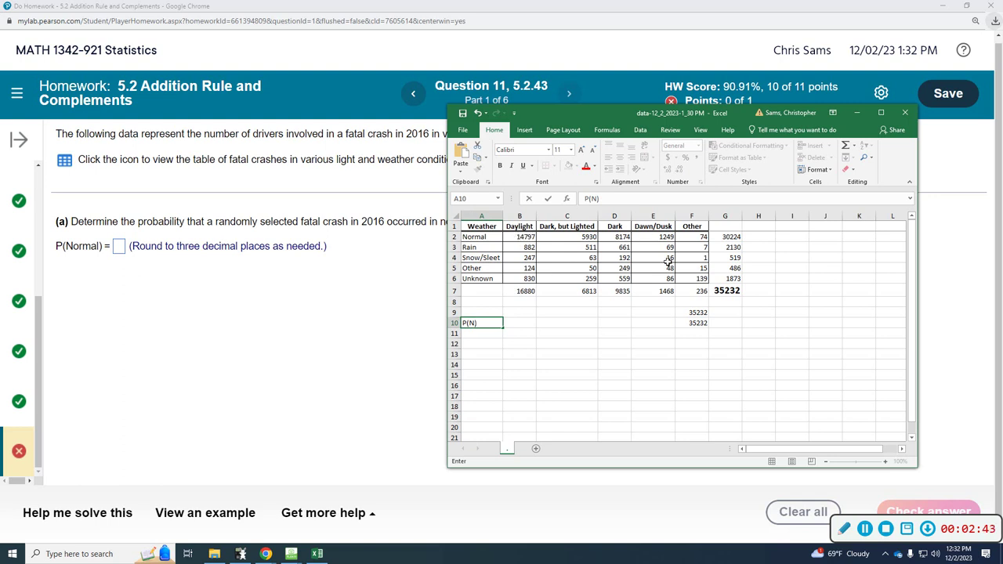
{"action": "left_click", "coordinate": [517, 322]}
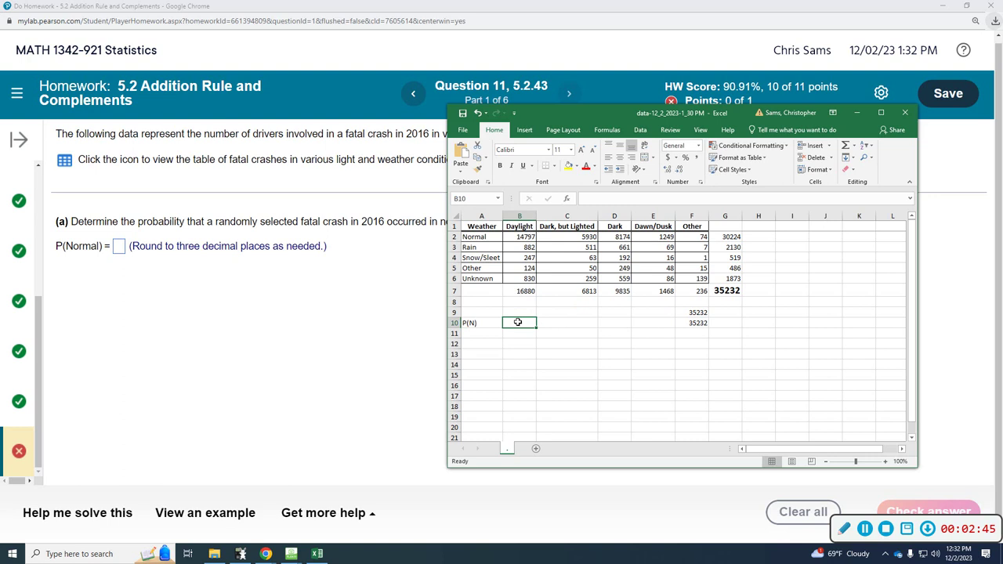
{"action": "type", "text": "="}
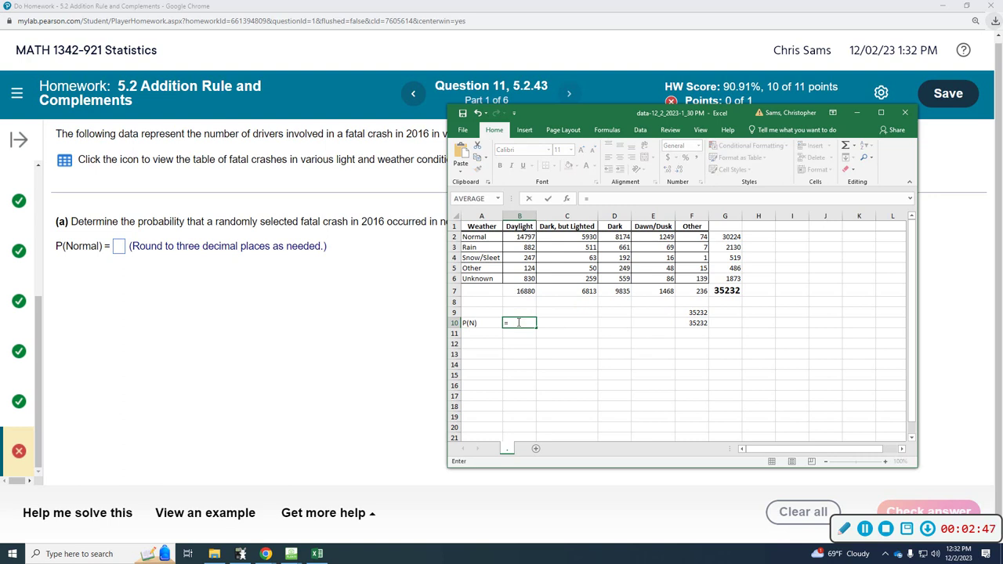
{"action": "left_click", "coordinate": [730, 236]}
{"action": "type", "text": "/"}
{"action": "left_click", "coordinate": [728, 291]}
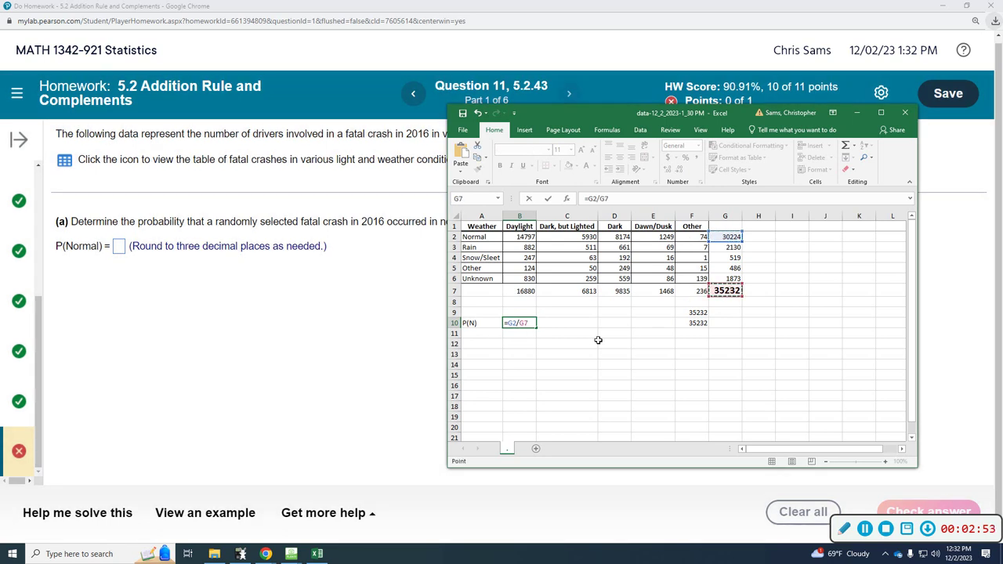
{"action": "key", "text": "Return"}
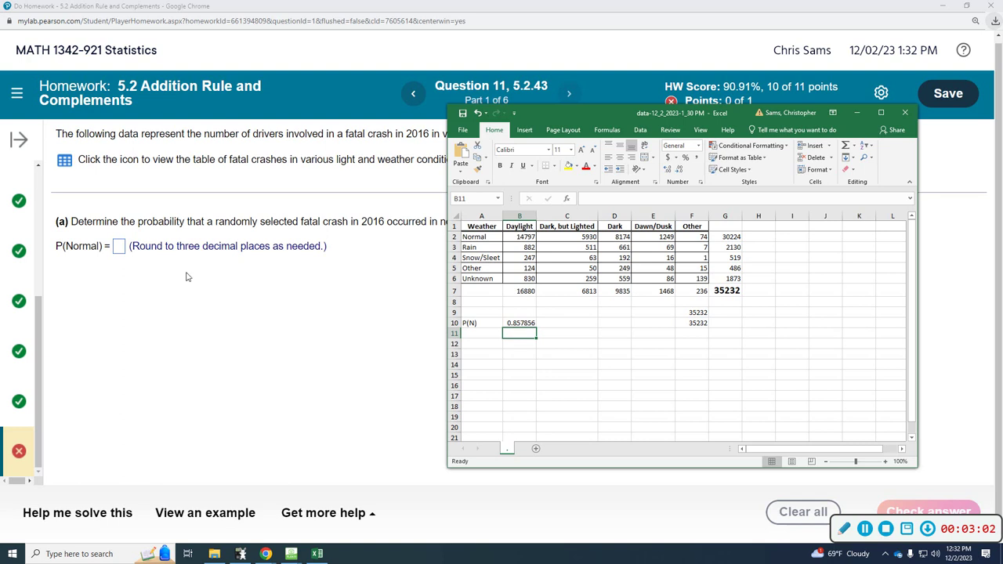
- Switch to the MyLab homework in Chrome, submit .858 for P(Normal) in part (a), and dismiss the feedback
{"action": "left_click", "coordinate": [117, 247]}
{"action": "type", "text": ".858"}
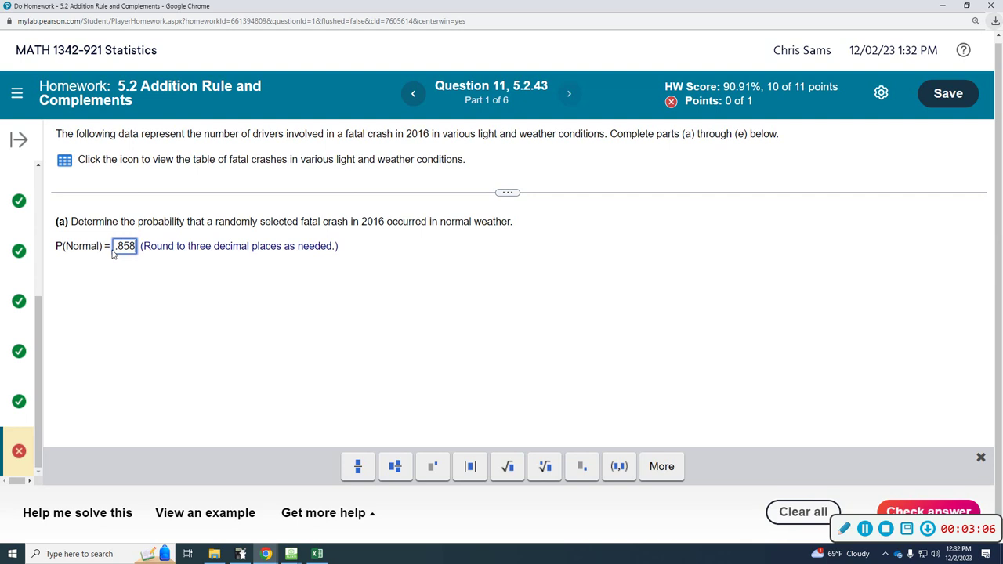
{"action": "key", "text": "Return"}
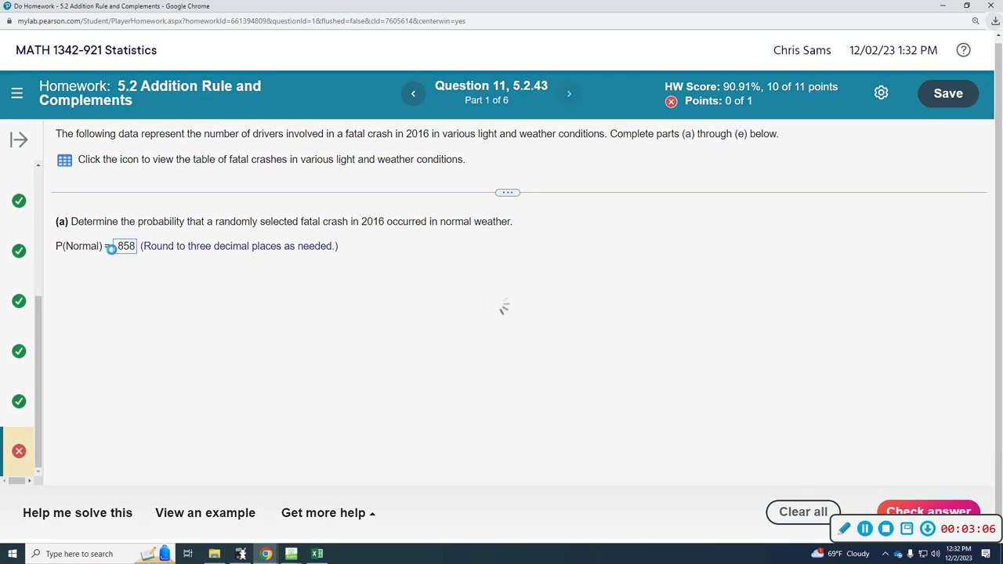
{"action": "left_click", "coordinate": [469, 338]}
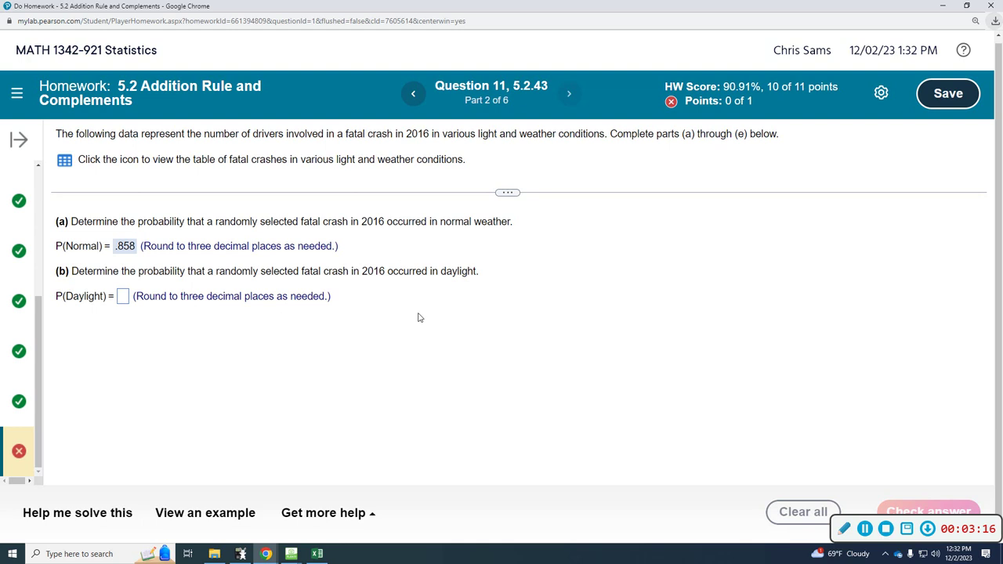
- Switch to the Excel workbook, label A11 as P(D), and compute the daylight probability in B11 with =B7/G7
{"action": "left_click", "coordinate": [318, 554]}
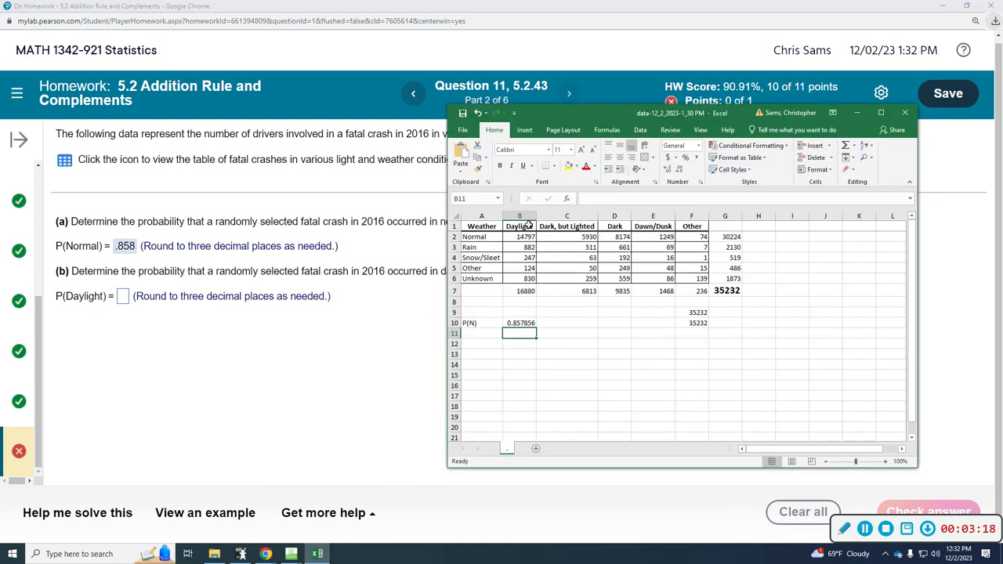
{"action": "left_click", "coordinate": [469, 333]}
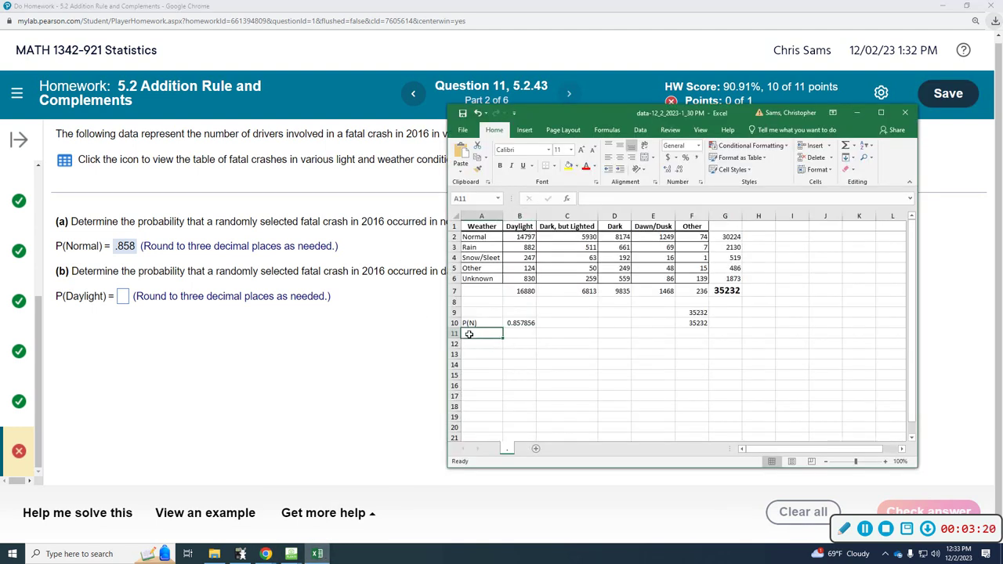
{"action": "type", "text": "P"}
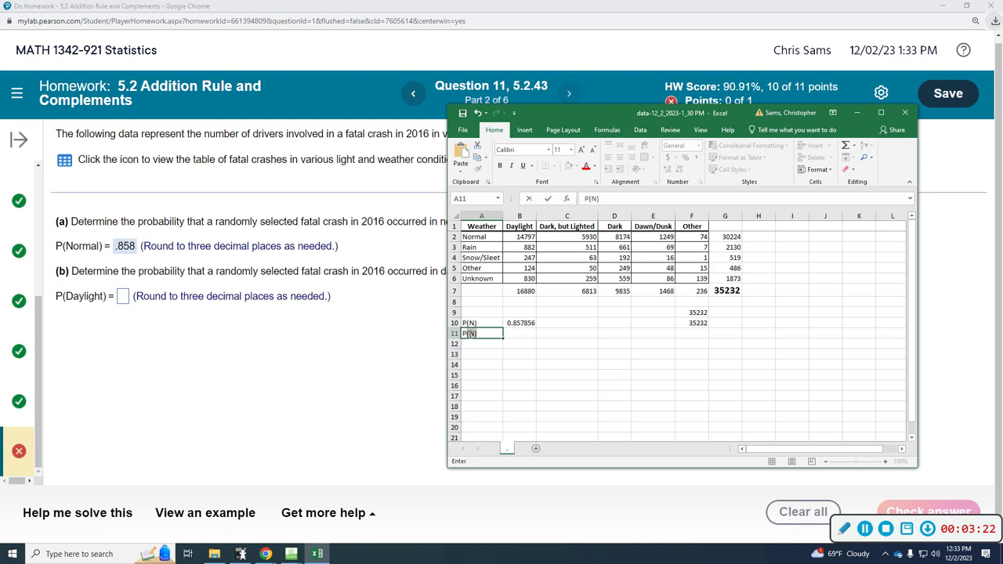
{"action": "type", "text": "(D"}
{"action": "left_click", "coordinate": [525, 333]}
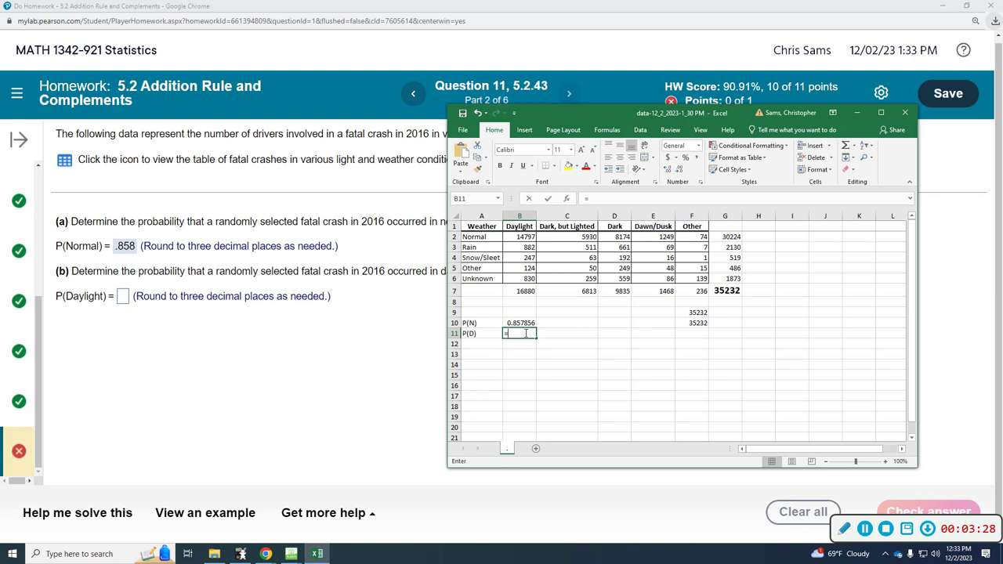
{"action": "type", "text": "="}
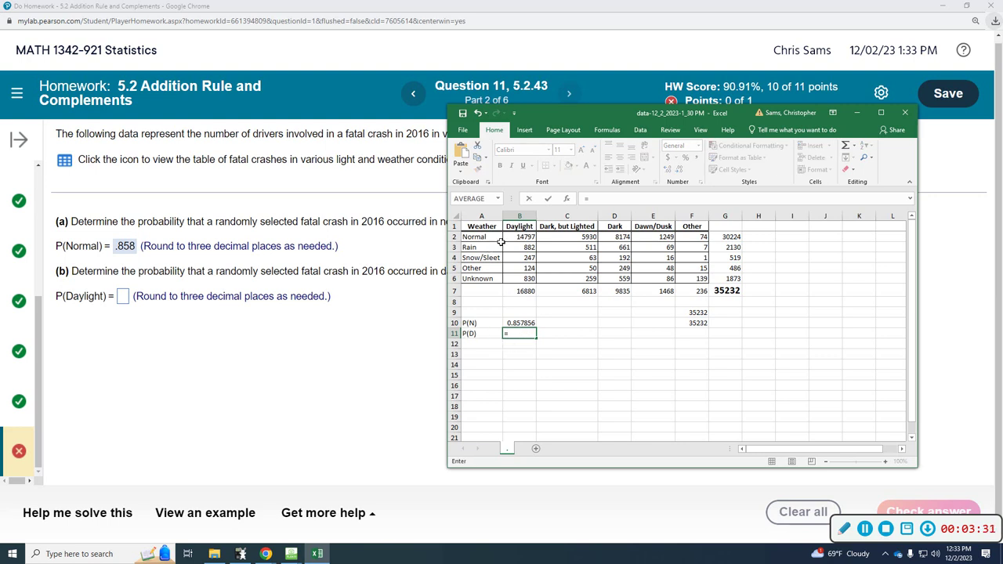
{"action": "left_click", "coordinate": [523, 290]}
{"action": "type", "text": "/"}
{"action": "left_click", "coordinate": [726, 291]}
{"action": "key", "text": "Return"}
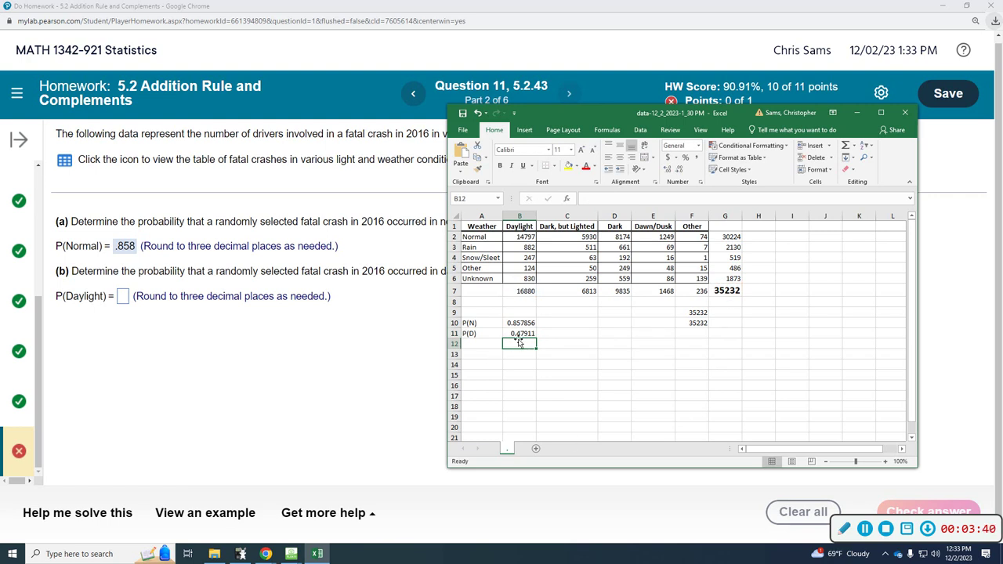
- Back in the homework in Chrome, submit .479 for P(Daylight) in part (b) and dismiss the feedback
{"action": "left_click", "coordinate": [120, 300]}
{"action": "type", "text": ".479"}
{"action": "key", "text": "Return"}
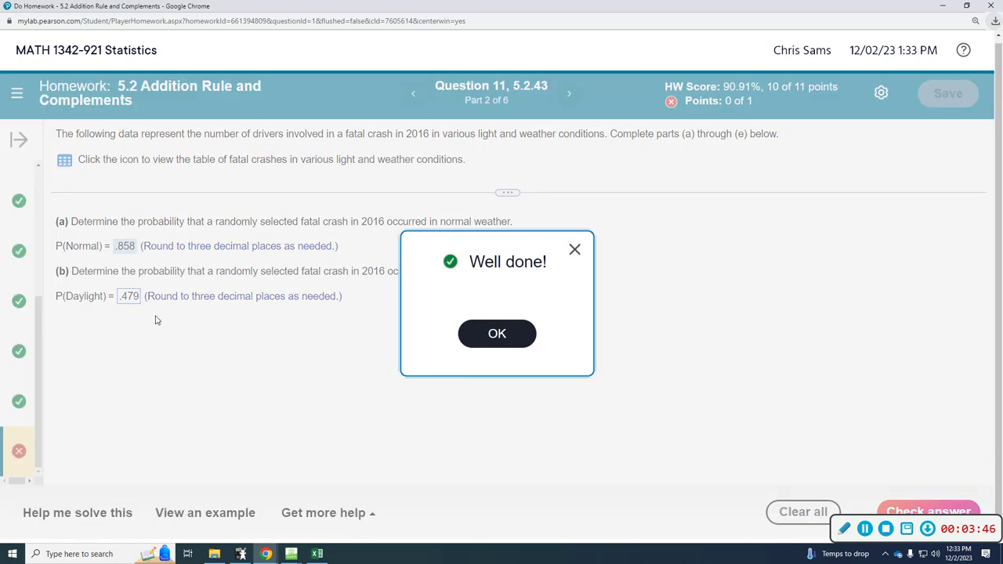
{"action": "left_click", "coordinate": [496, 348]}
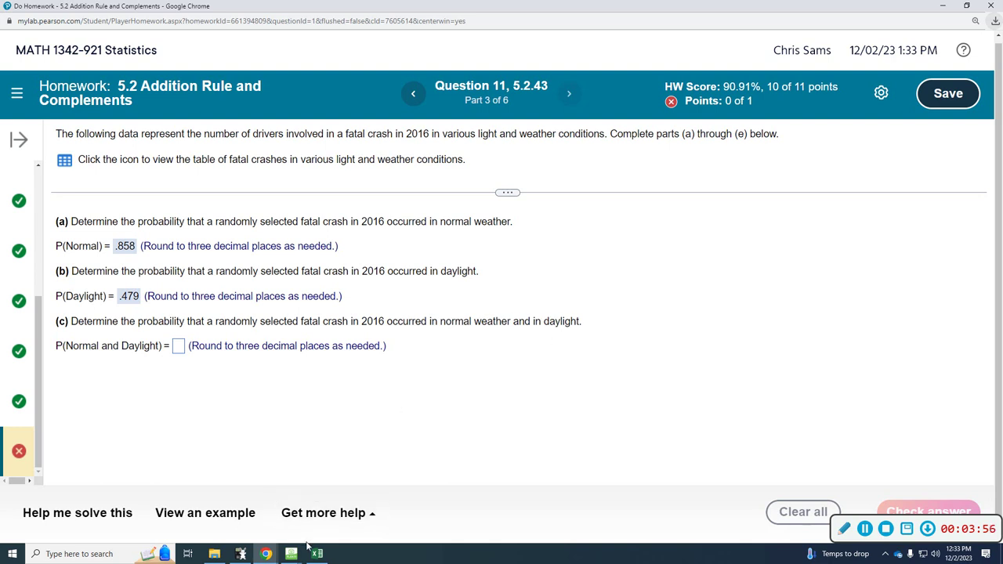
- Return to the Excel workbook and label cell A12 as P(N and D)
{"action": "mouse_move", "coordinate": [250, 555]}
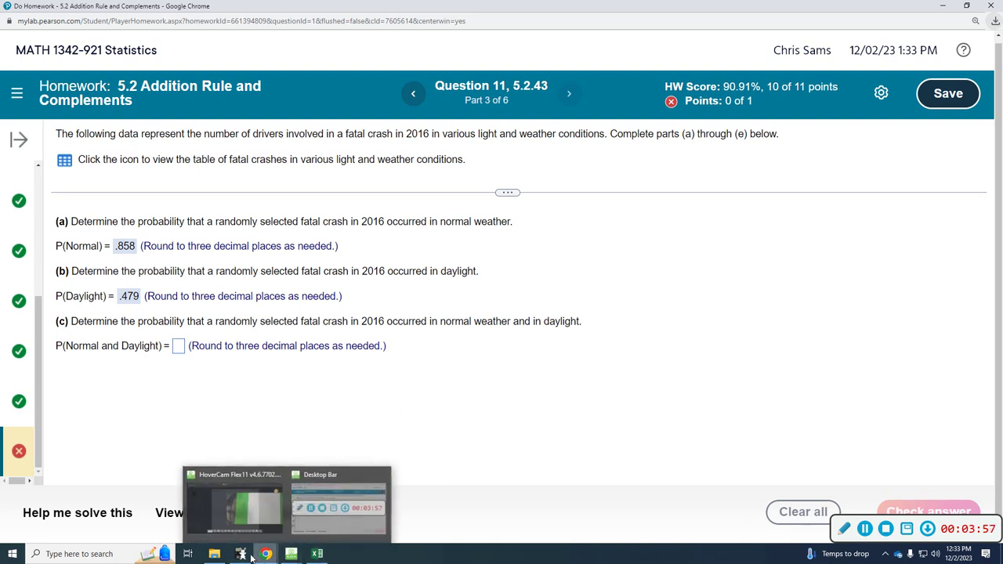
{"action": "left_click", "coordinate": [316, 554]}
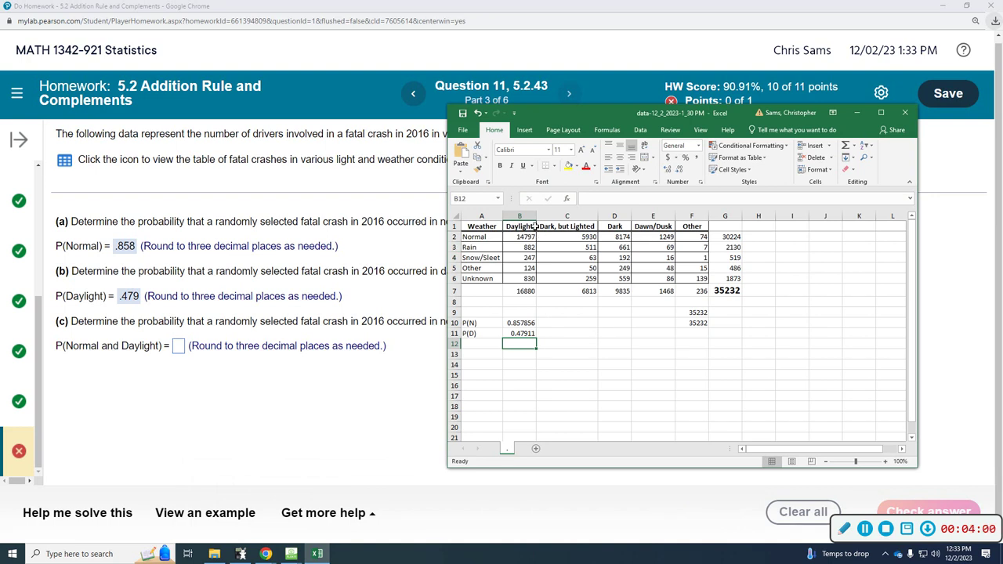
{"action": "left_click", "coordinate": [466, 343]}
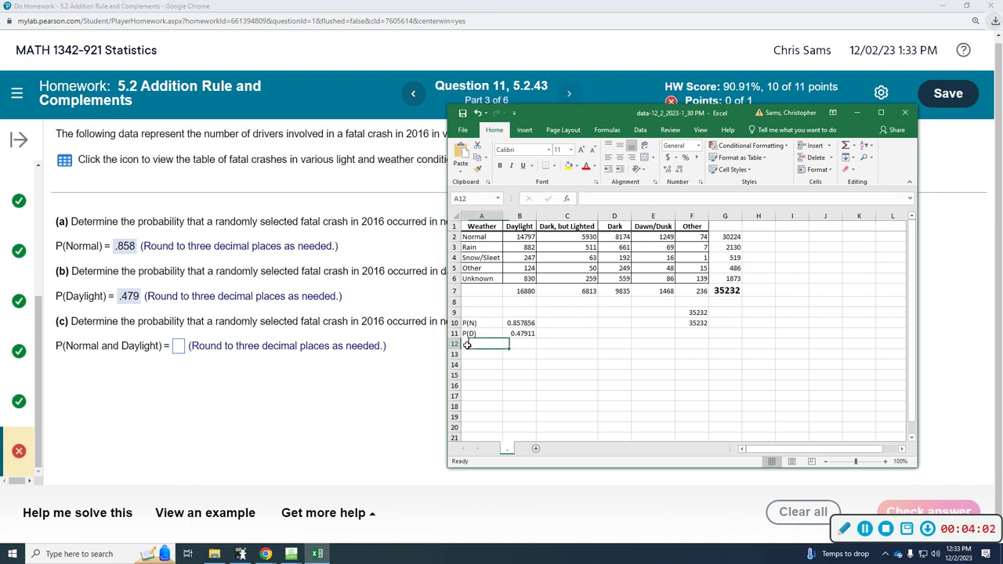
{"action": "type", "text": "P"}
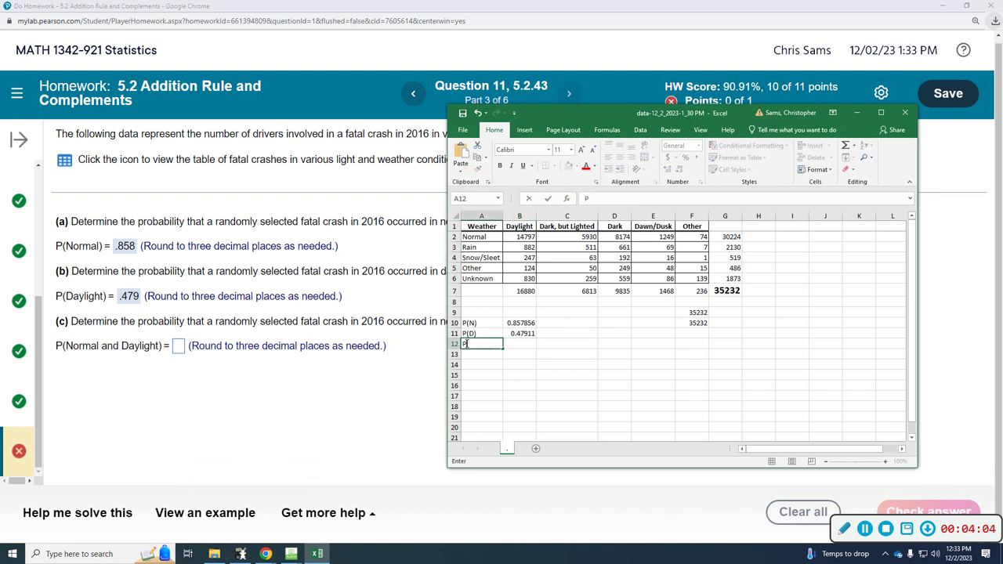
{"action": "type", "text": "(N)"}
{"action": "key", "text": "BackSpace"}
{"action": "type", "text": "and D)"}
- Compute the joint probability in B12 with =B2/G7 and submit .42 for P(Normal and Daylight) in the Chrome homework
{"action": "left_click", "coordinate": [513, 345]}
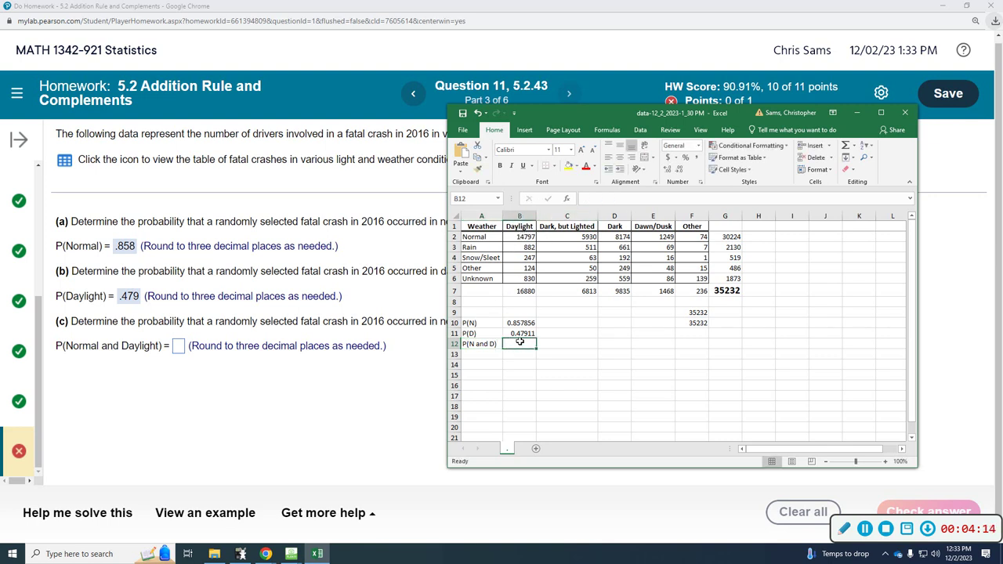
{"action": "type", "text": "="}
{"action": "left_click", "coordinate": [527, 236]}
{"action": "type", "text": "/"}
{"action": "left_click", "coordinate": [734, 294]}
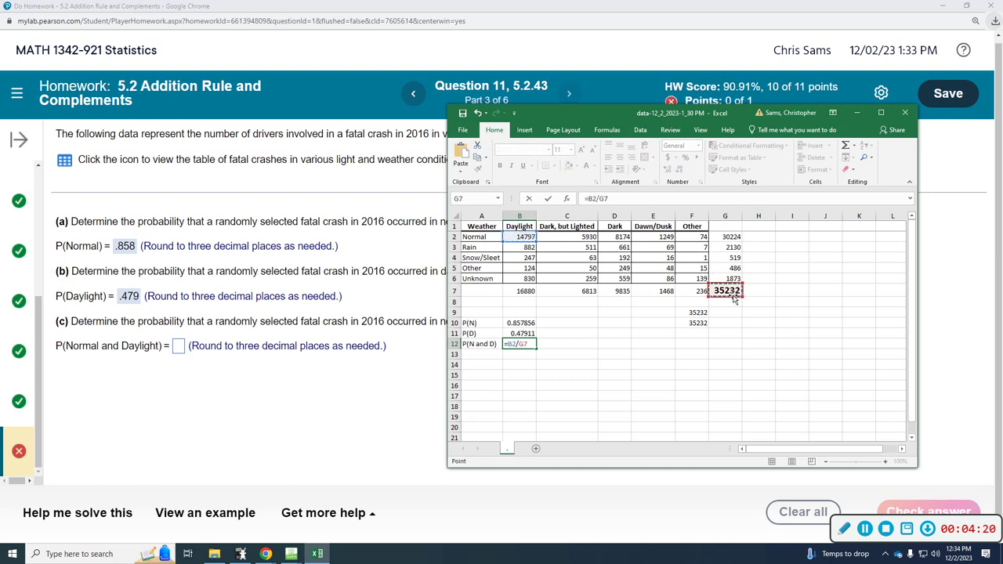
{"action": "key", "text": "Return"}
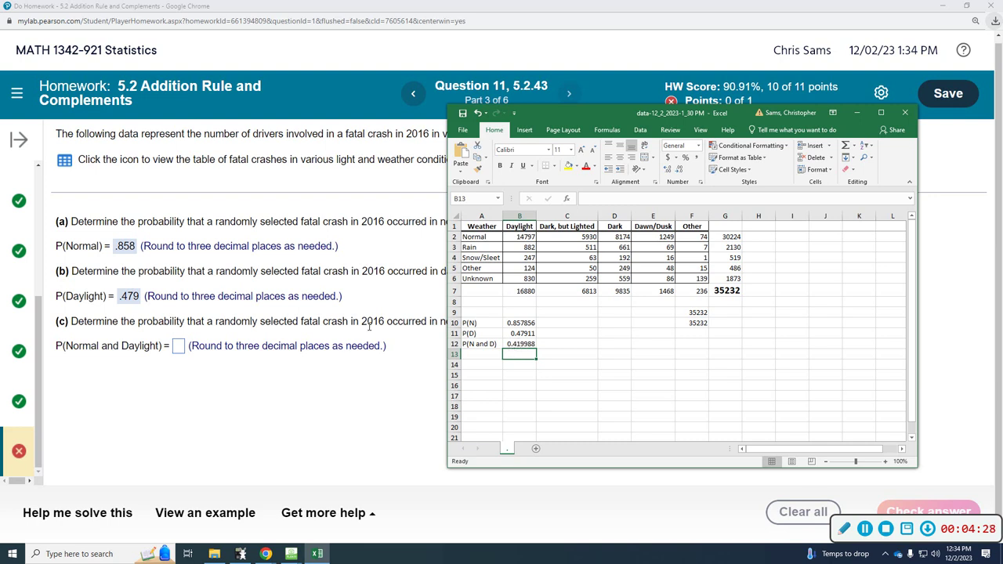
{"action": "left_click", "coordinate": [177, 351]}
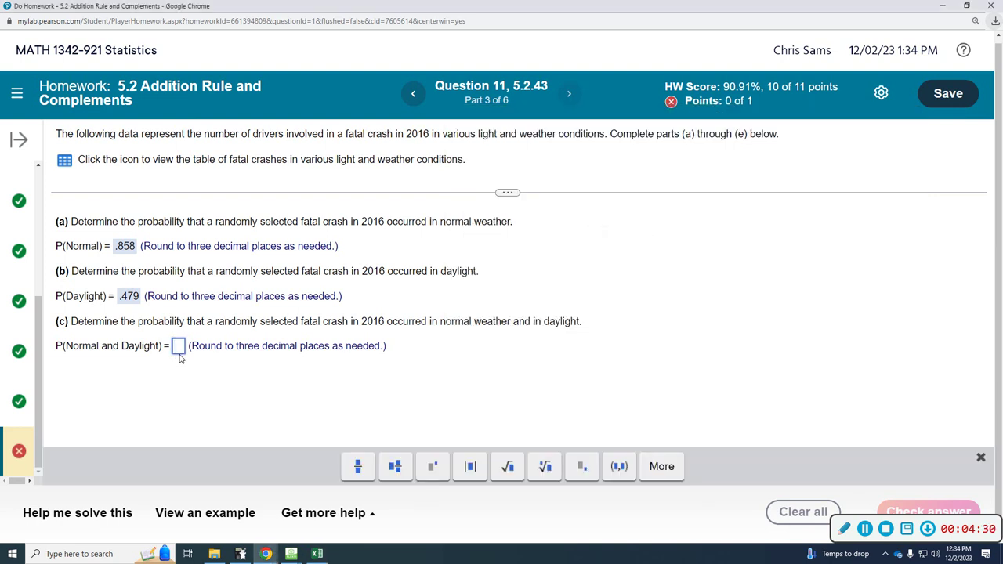
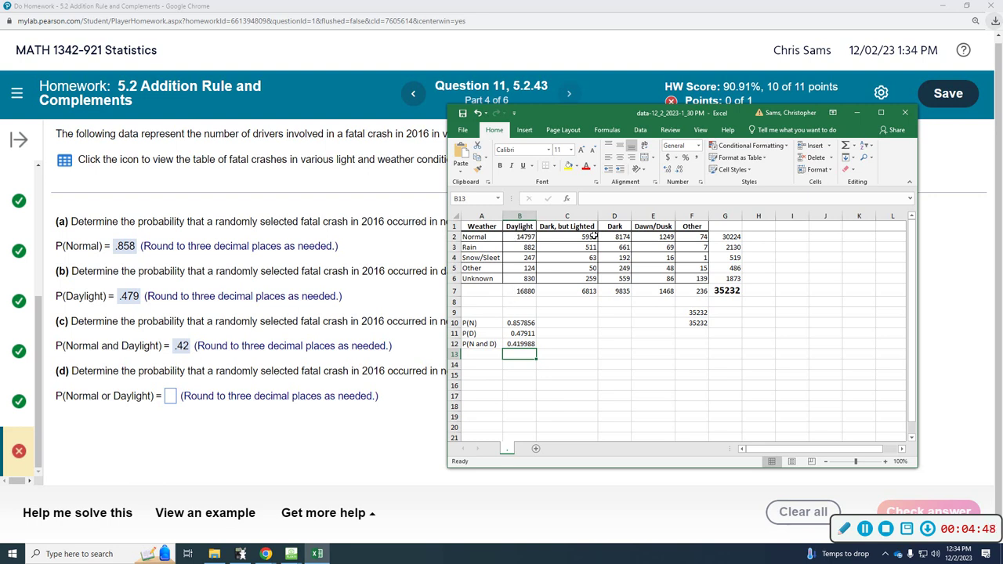
- Label cell A13 of the Excel sheet as P(N or D)
{"action": "left_click", "coordinate": [478, 356]}
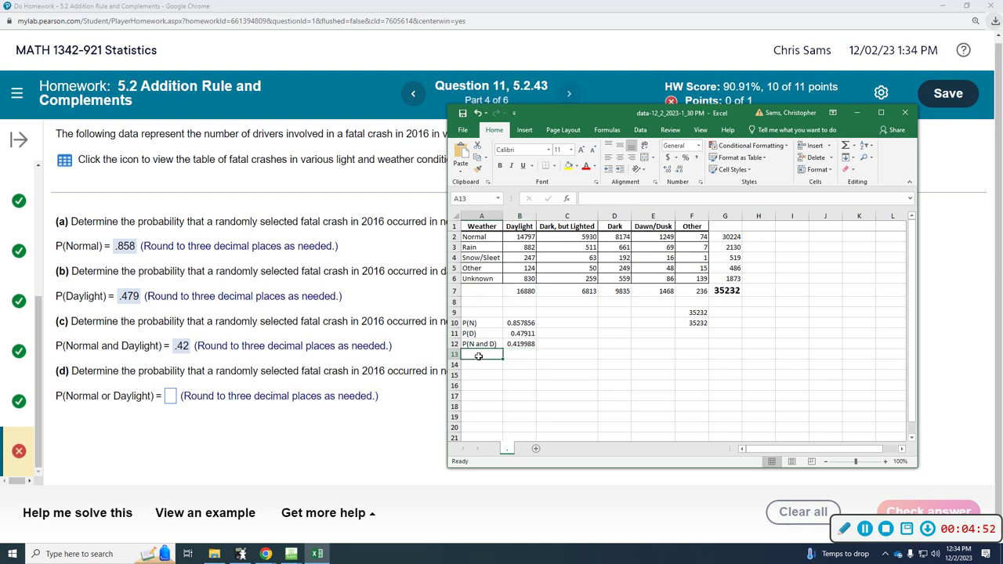
{"action": "type", "text": "P"}
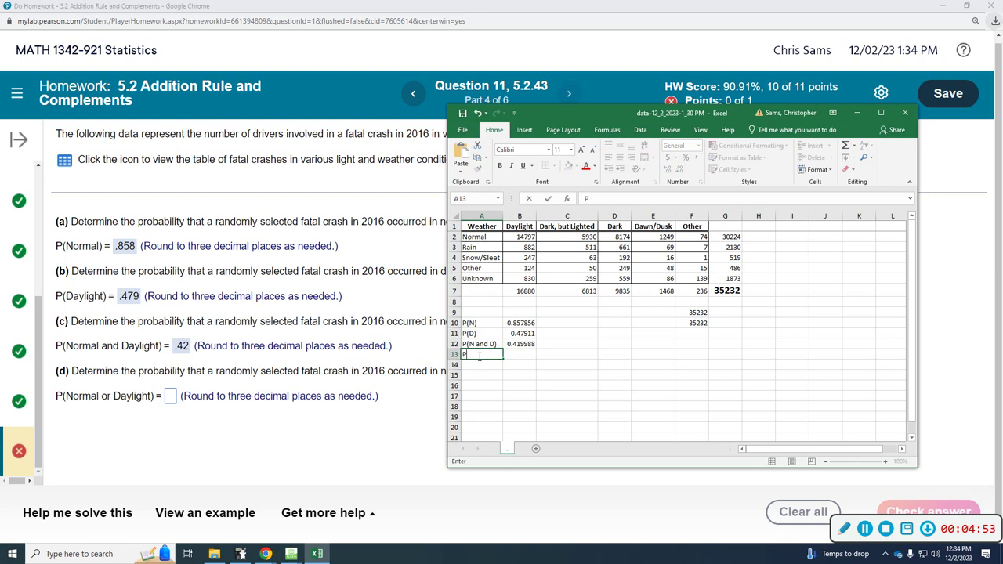
{"action": "type", "text": "(n"}
{"action": "type", "text": "N or D"}
- Compute the probability of normal weather or daylight in B13 with =(G2+B7-B2)/G7
{"action": "left_click", "coordinate": [520, 355]}
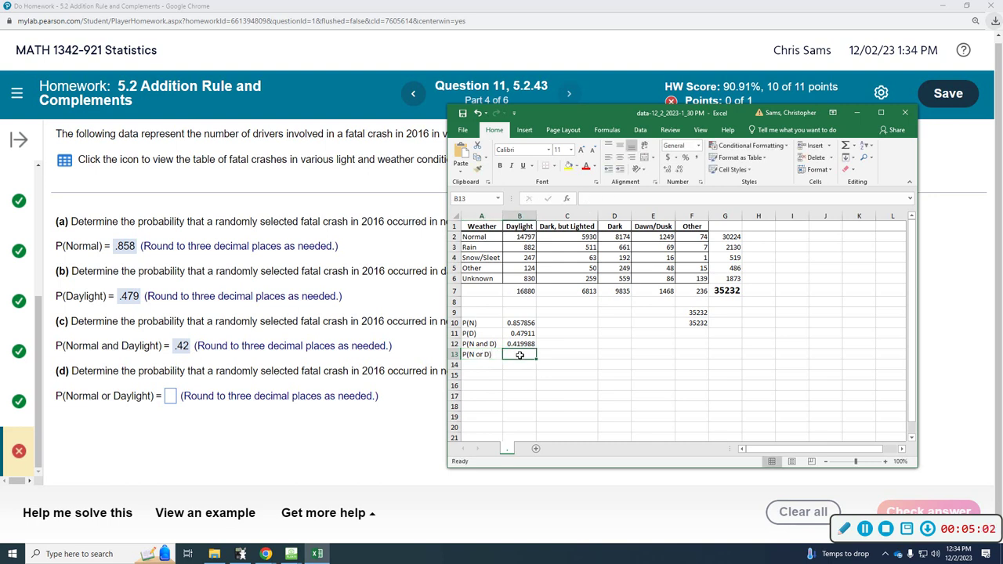
{"action": "type", "text": "="}
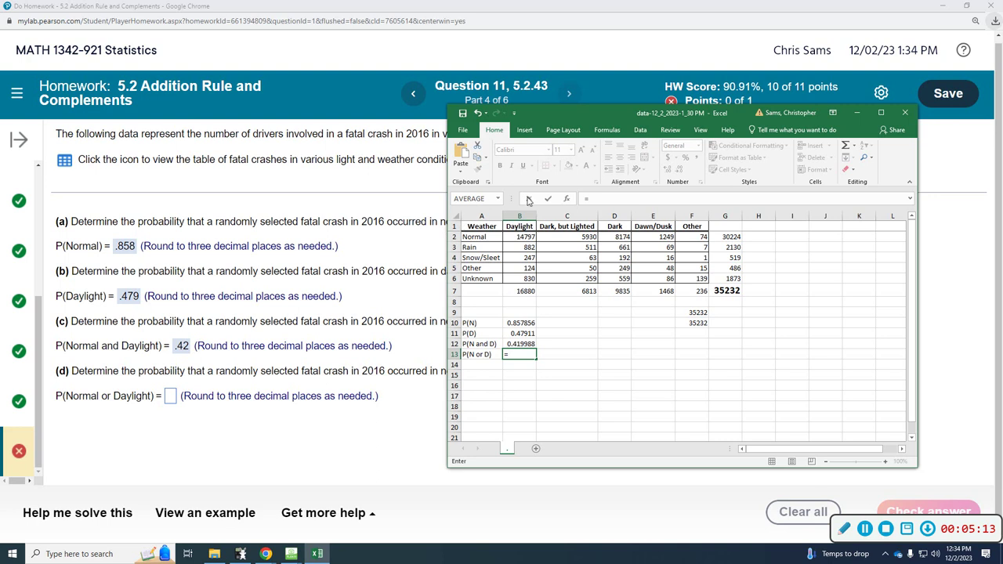
{"action": "type", "text": "("}
{"action": "left_click", "coordinate": [735, 237]}
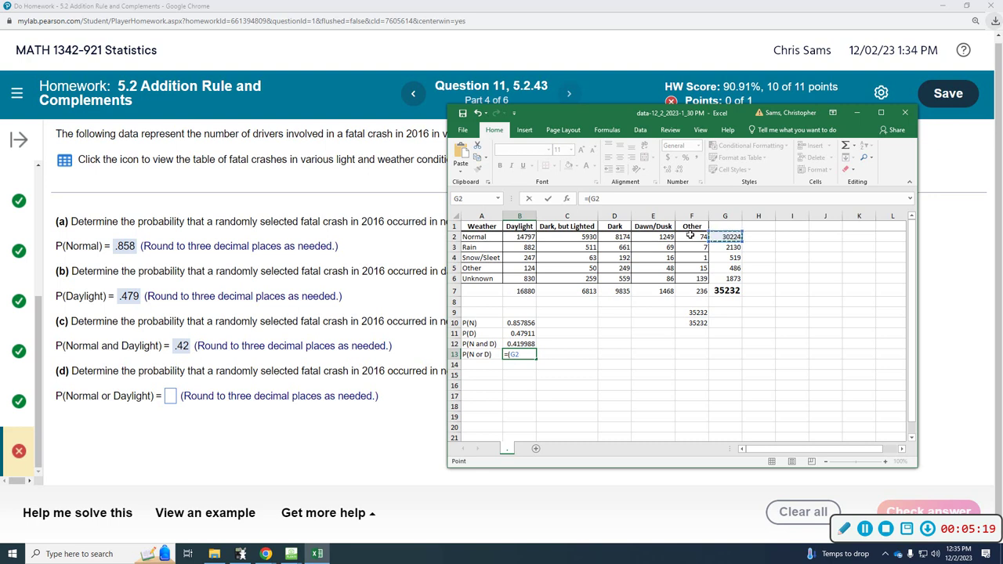
{"action": "type", "text": "+"}
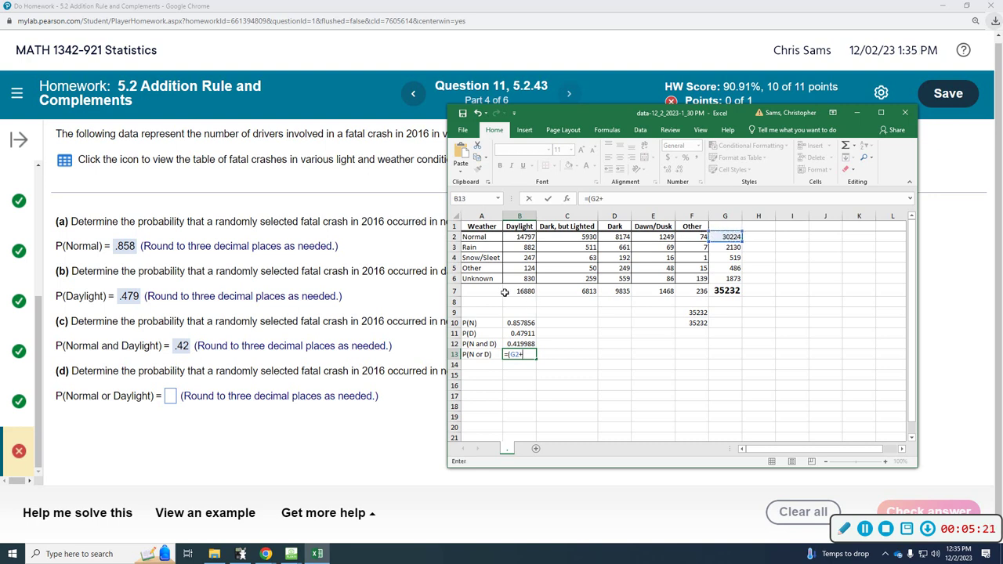
{"action": "left_click", "coordinate": [519, 292]}
{"action": "type", "text": "-"}
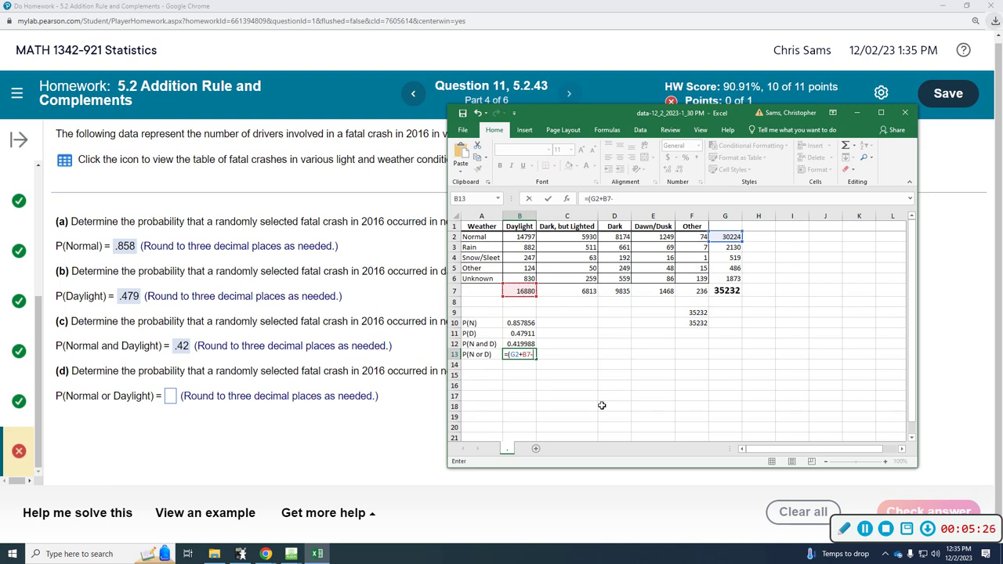
{"action": "left_click", "coordinate": [530, 237]}
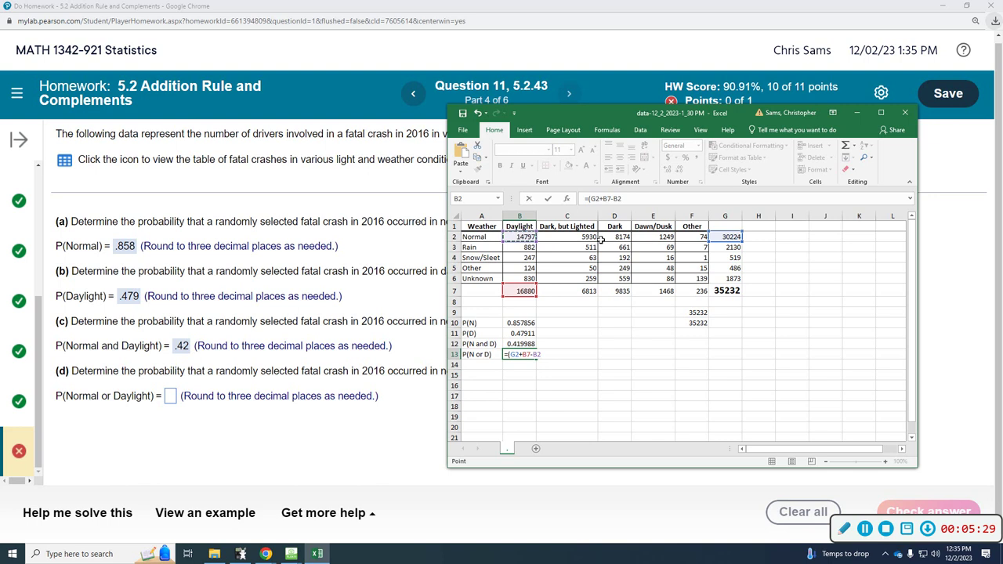
{"action": "type", "text": ")/"}
{"action": "left_click", "coordinate": [737, 289]}
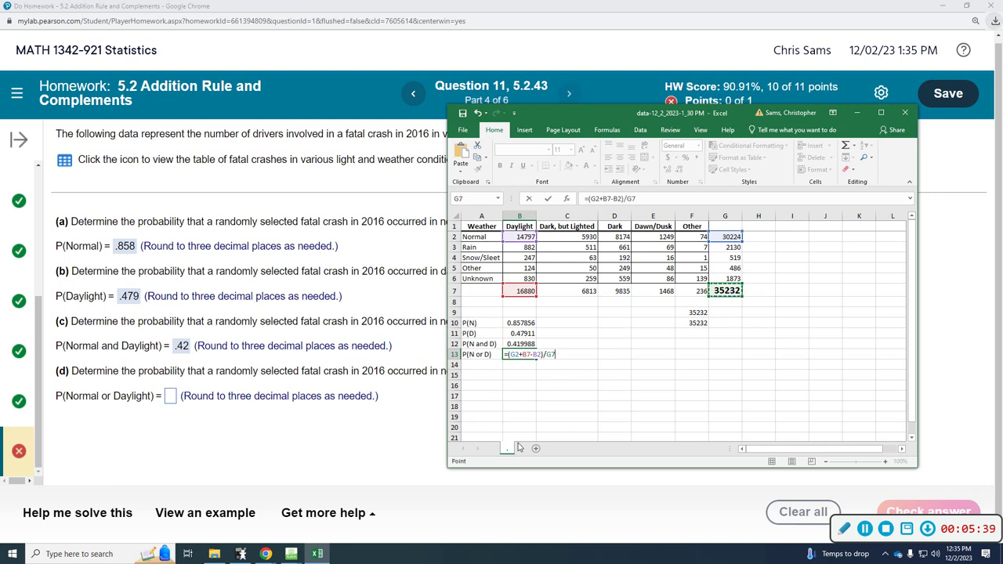
{"action": "key", "text": "Return"}
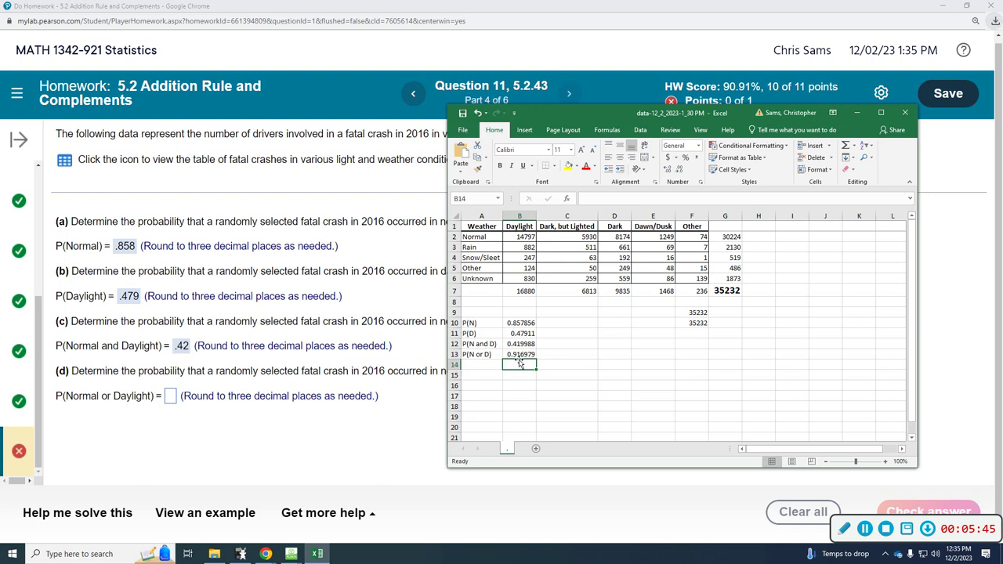
- Switch to the homework in Chrome, submit .917 for P(Normal or Daylight) in part (d), and dismiss the feedback
{"action": "left_click", "coordinate": [172, 397]}
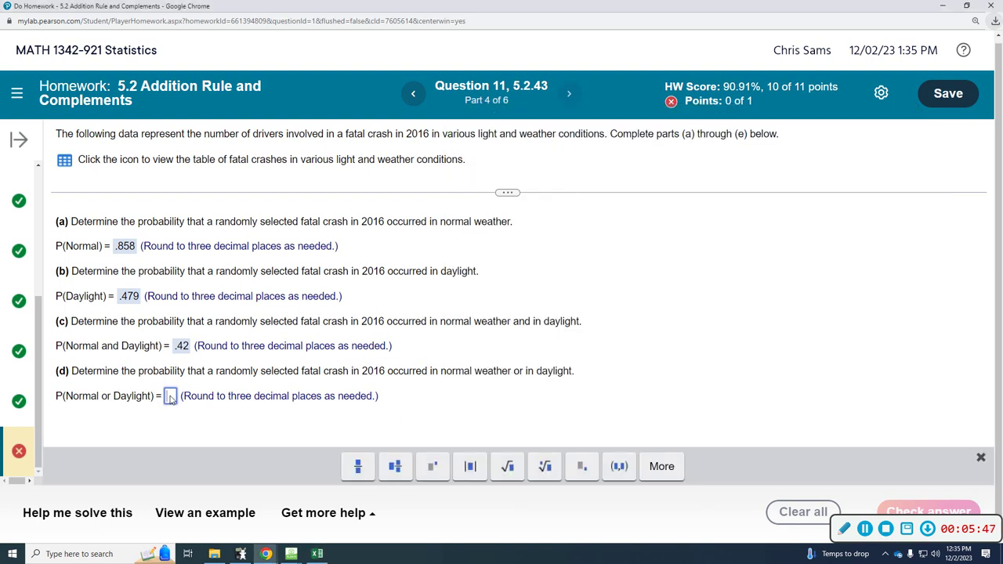
{"action": "type", "text": ".917"}
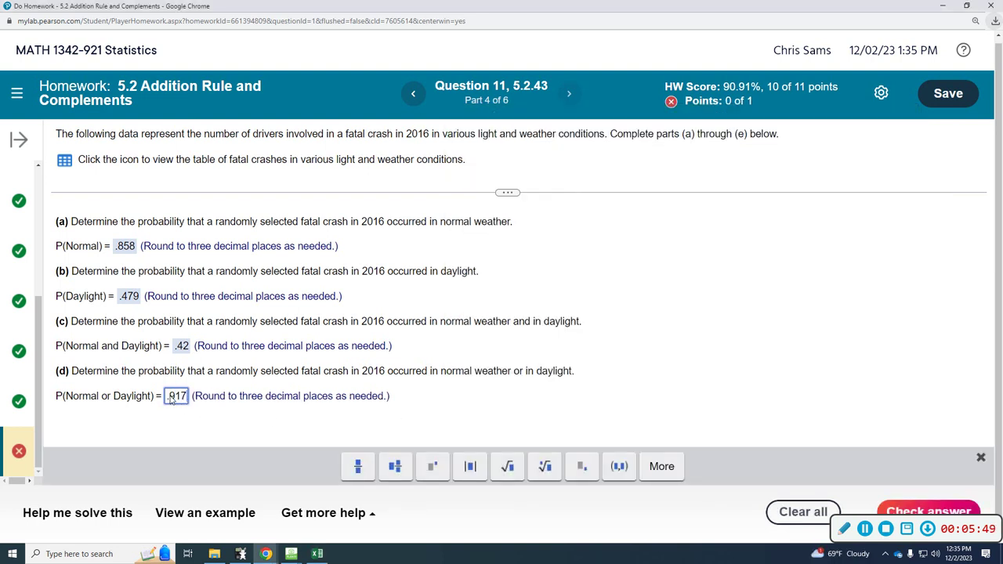
{"action": "left_click", "coordinate": [926, 508]}
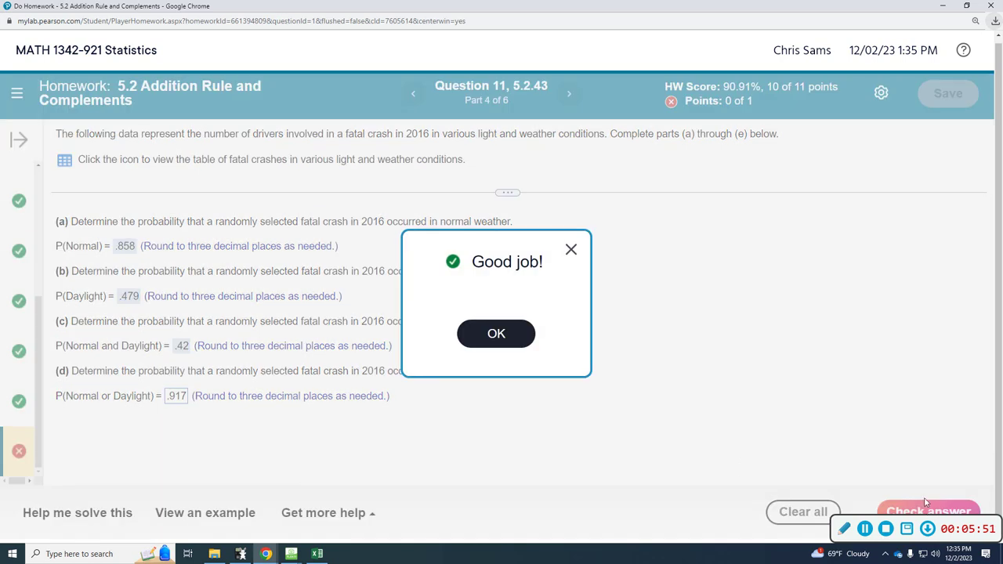
{"action": "left_click", "coordinate": [523, 339]}
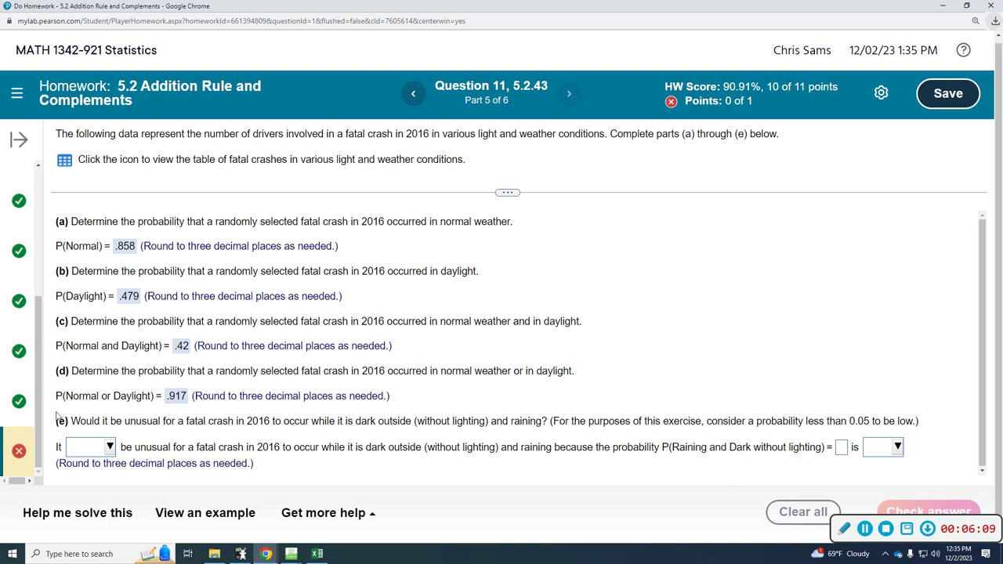
- Read the part (e) question, return to the Excel workbook and label cell A14 as P(D and R)
{"action": "left_click_drag", "start_coordinate": [355, 421], "coordinate": [531, 421]}
{"action": "left_click", "coordinate": [436, 442]}
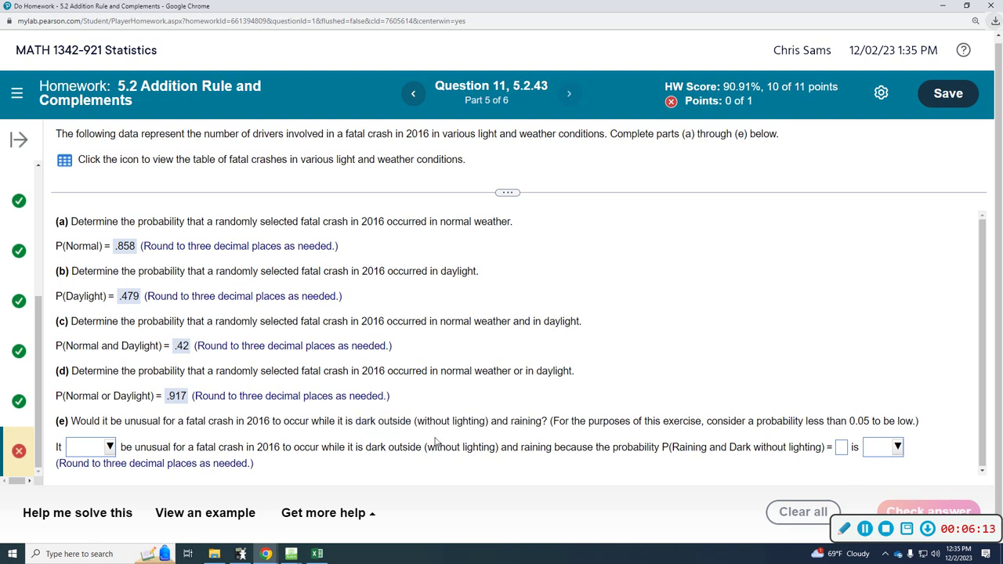
{"action": "left_click", "coordinate": [316, 554]}
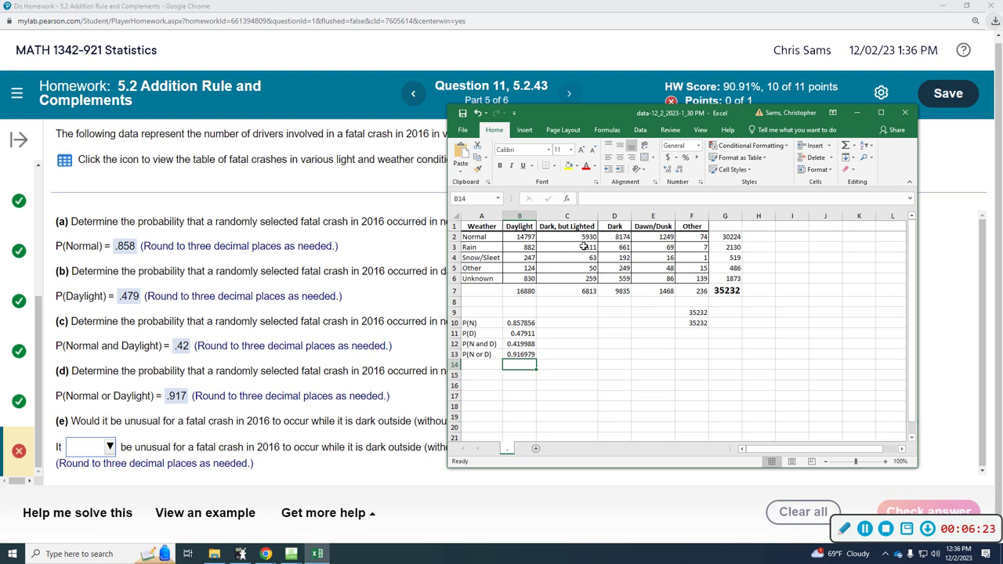
{"action": "left_click", "coordinate": [471, 366]}
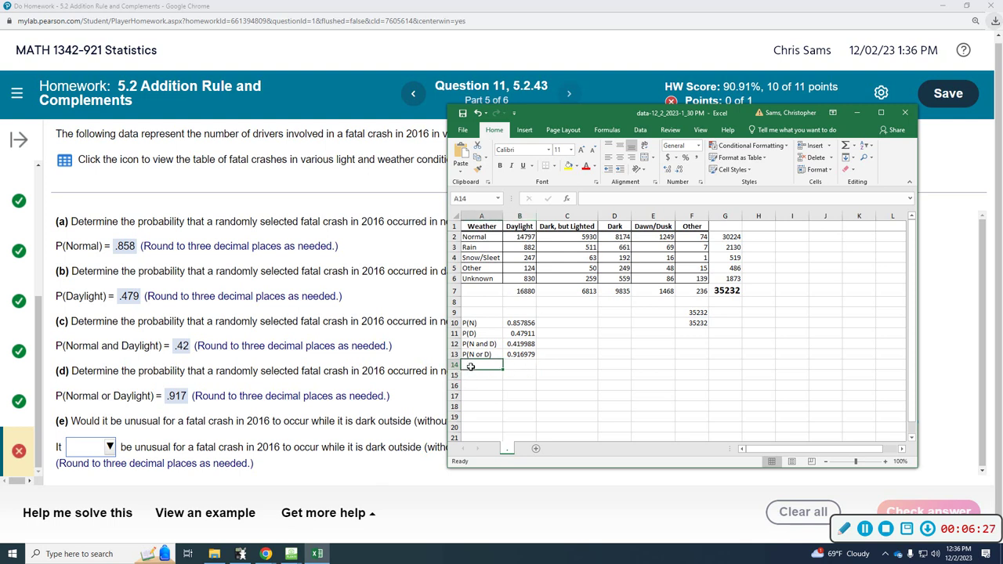
{"action": "type", "text": ")"}
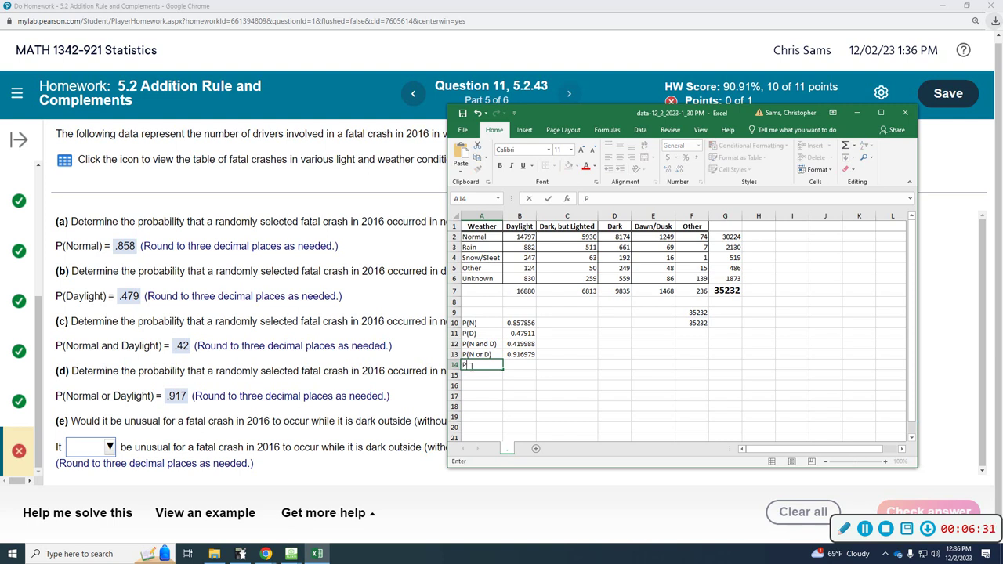
{"action": "type", "text": "D)"}
{"action": "type", "text": " and R)"}
- Compute the joint probability of dark and rain in B14 with =D3/G7
{"action": "left_click", "coordinate": [515, 365]}
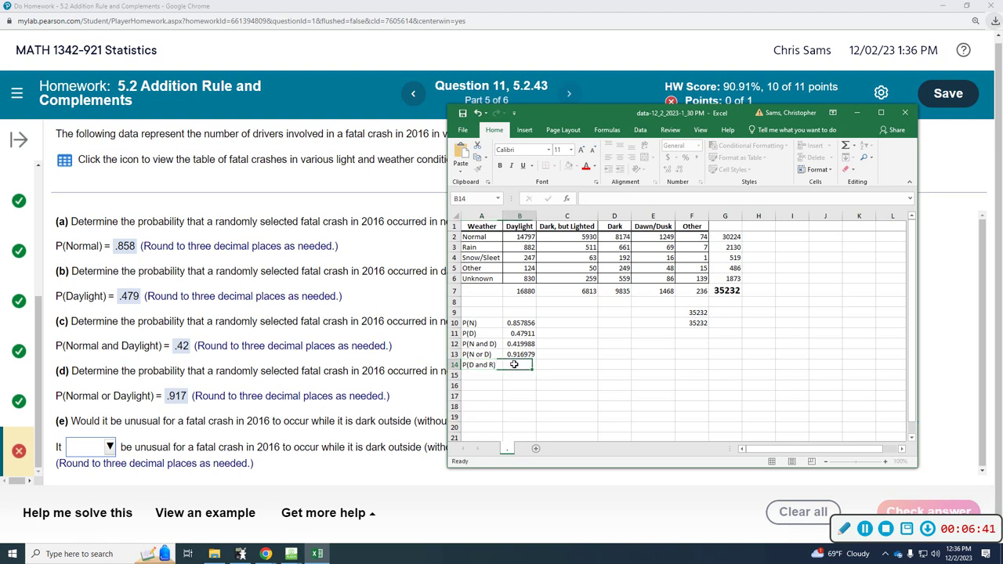
{"action": "type", "text": "="}
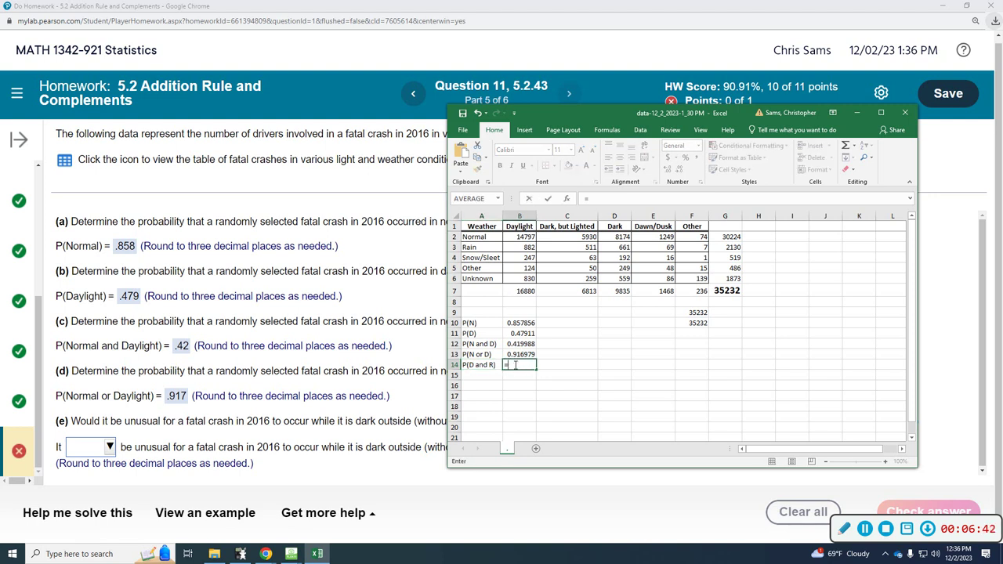
{"action": "left_click", "coordinate": [623, 247]}
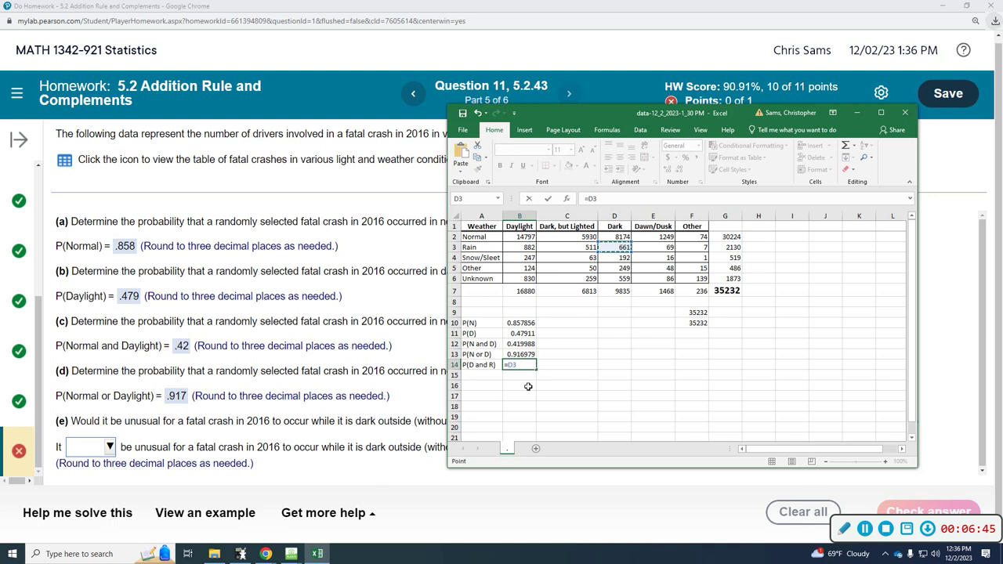
{"action": "type", "text": "/"}
{"action": "left_click", "coordinate": [725, 292]}
{"action": "key", "text": "Return"}
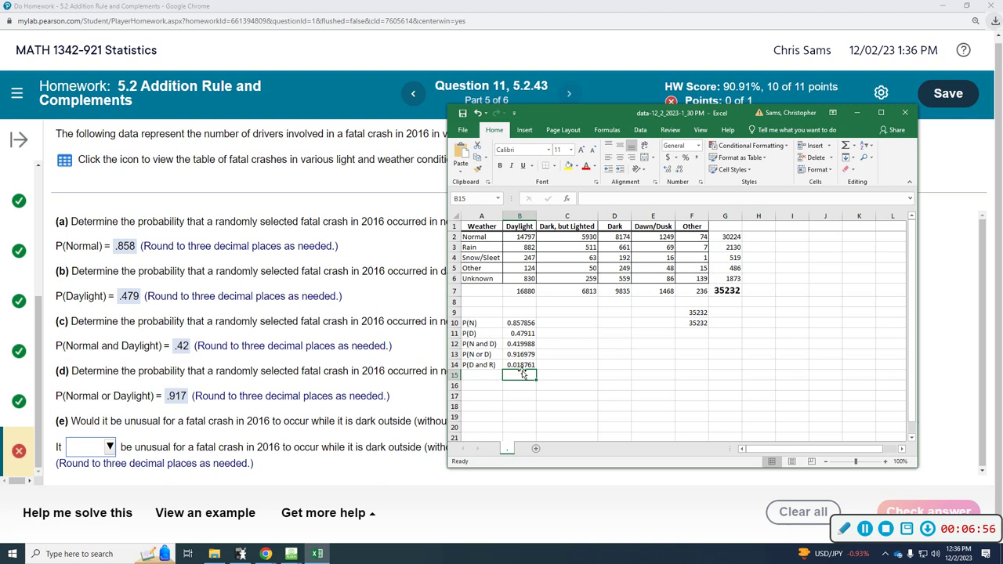
- Back in the Chrome homework, answer part (e) with "would", .019 and "low.", submit it and dismiss the feedback
{"action": "left_click", "coordinate": [387, 477]}
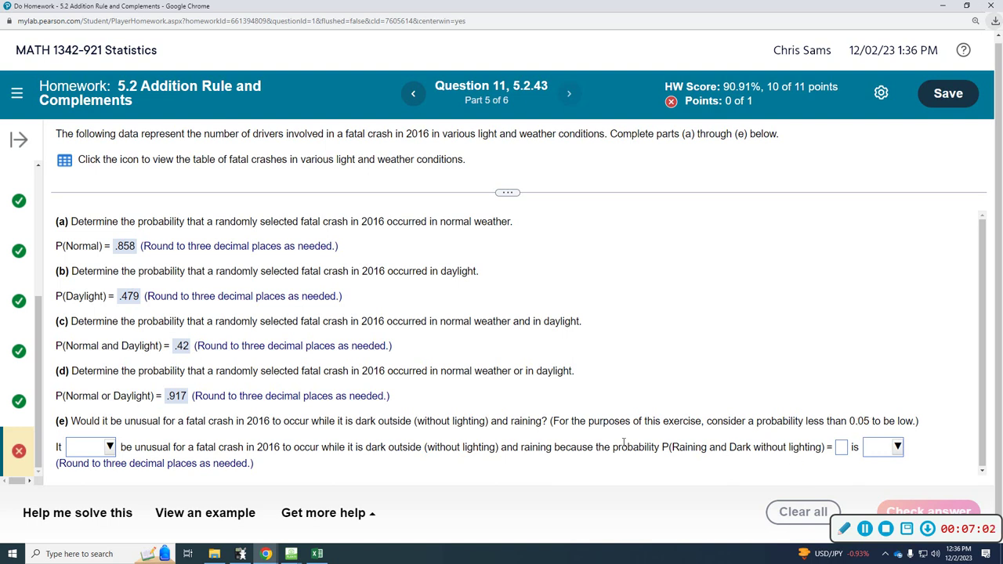
{"action": "left_click", "coordinate": [109, 446]}
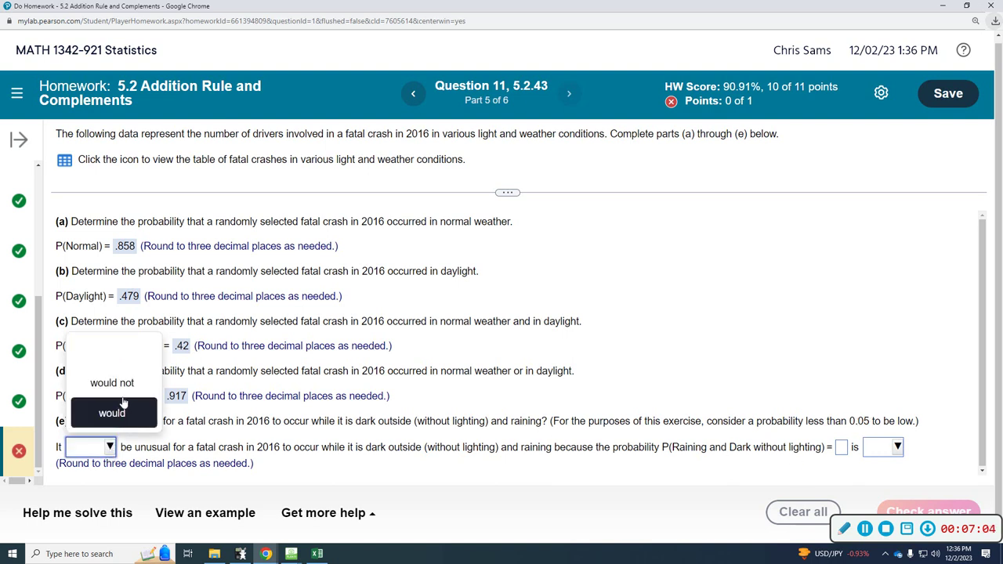
{"action": "left_click", "coordinate": [111, 413]}
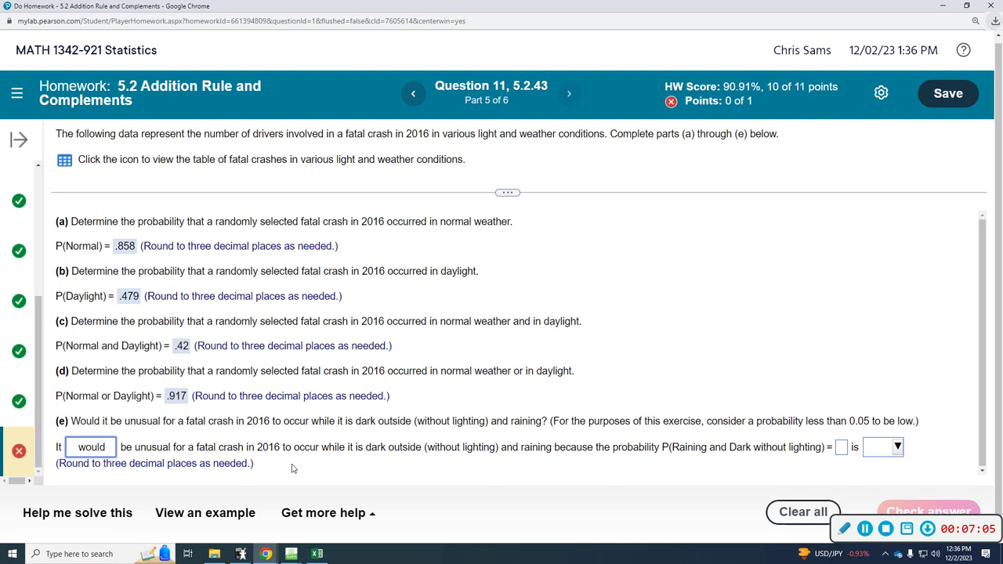
{"action": "left_click", "coordinate": [842, 447]}
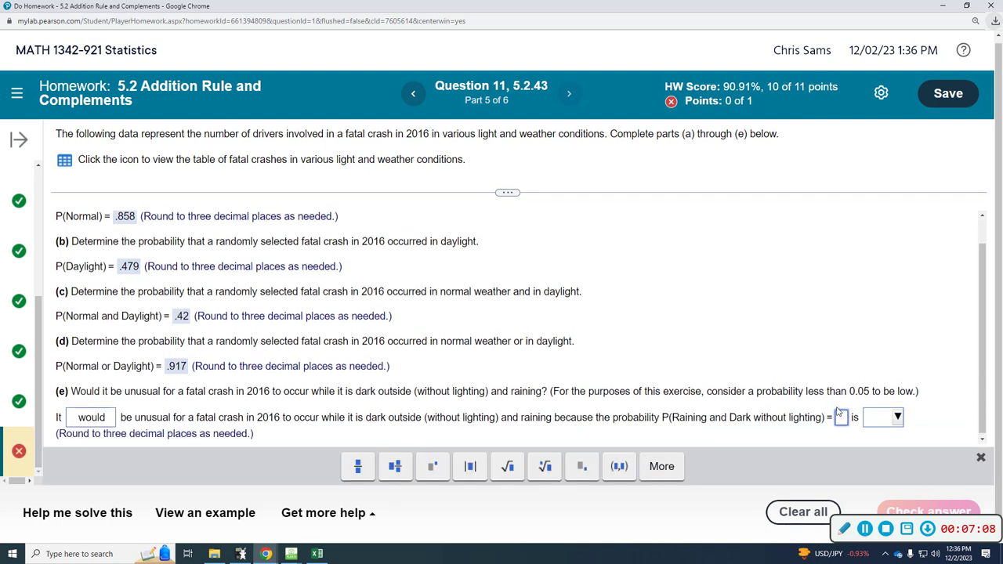
{"action": "type", "text": ".019"}
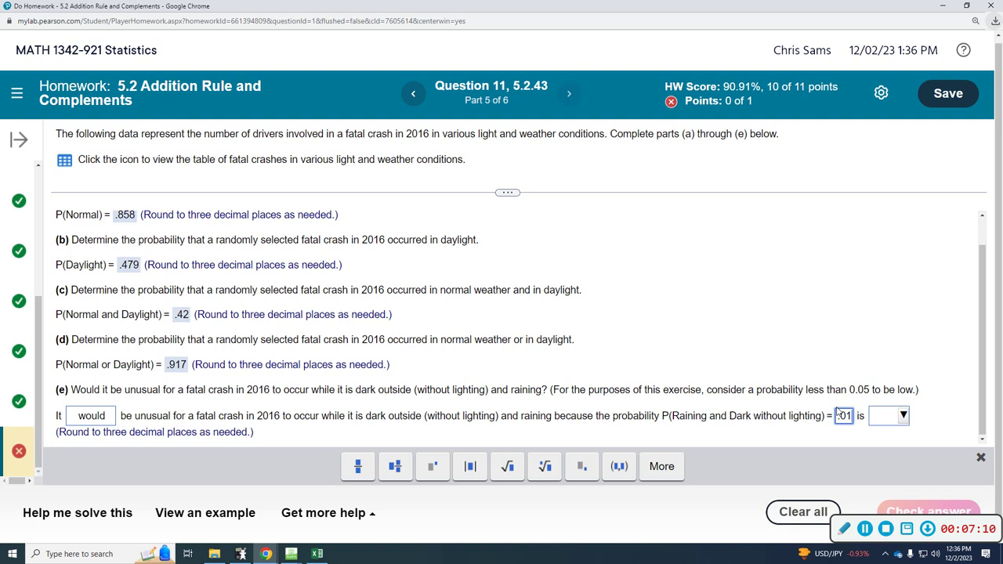
{"action": "left_click", "coordinate": [909, 415]}
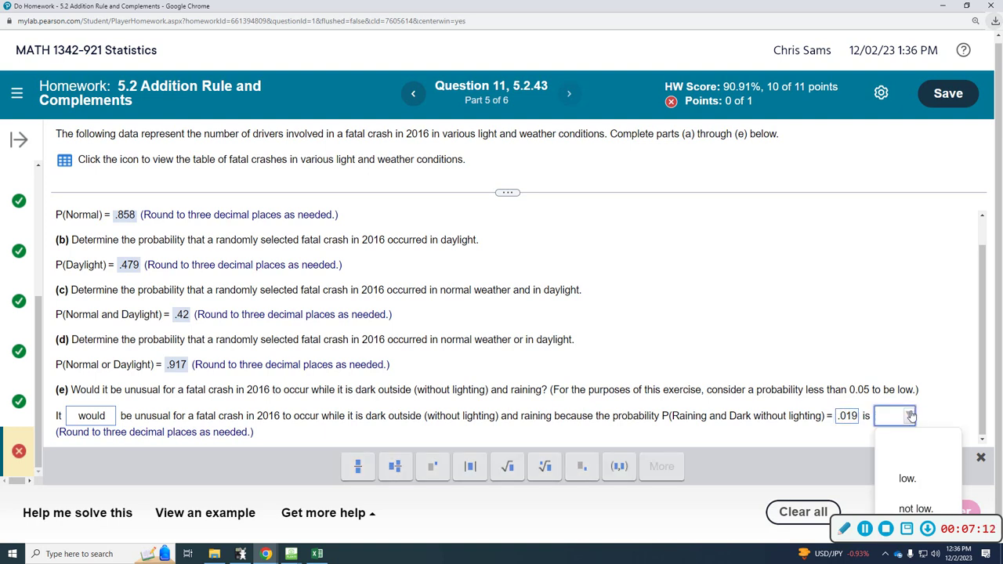
{"action": "left_click", "coordinate": [886, 453]}
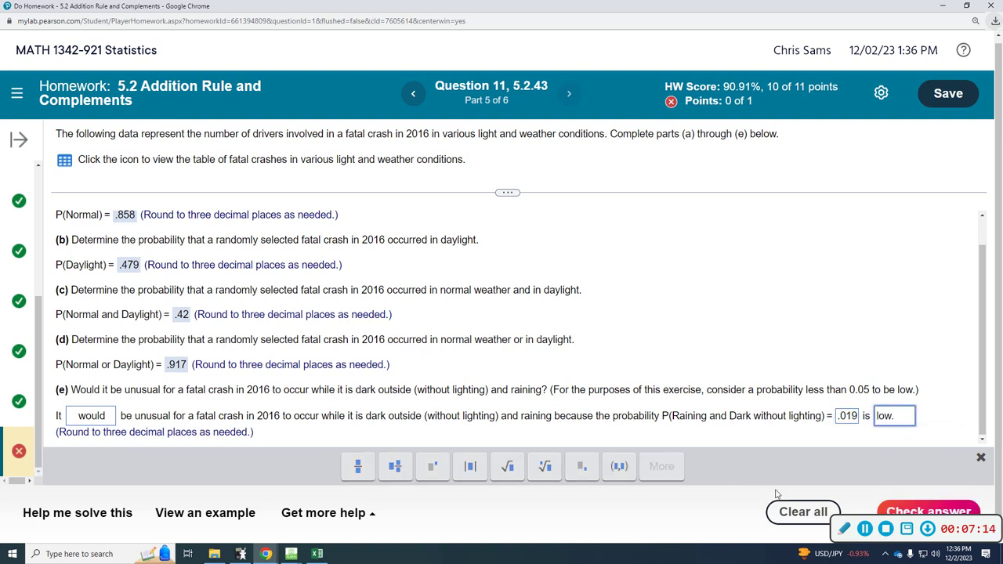
{"action": "left_click", "coordinate": [902, 507]}
{"action": "left_click", "coordinate": [502, 334]}
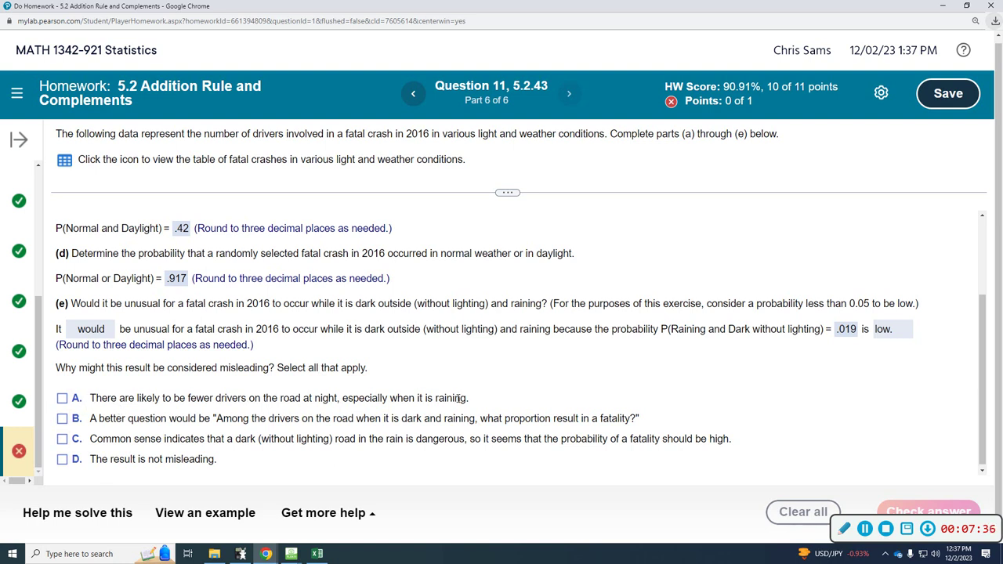
- Select options A, B and C as reasons the result might be misleading, and submit the answer
{"action": "left_click", "coordinate": [67, 402]}
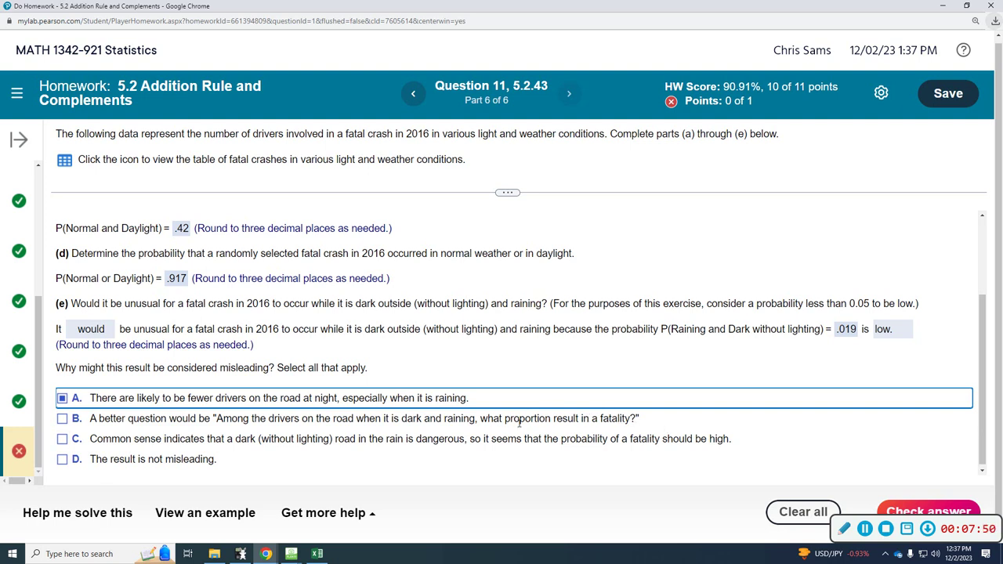
{"action": "left_click", "coordinate": [65, 420]}
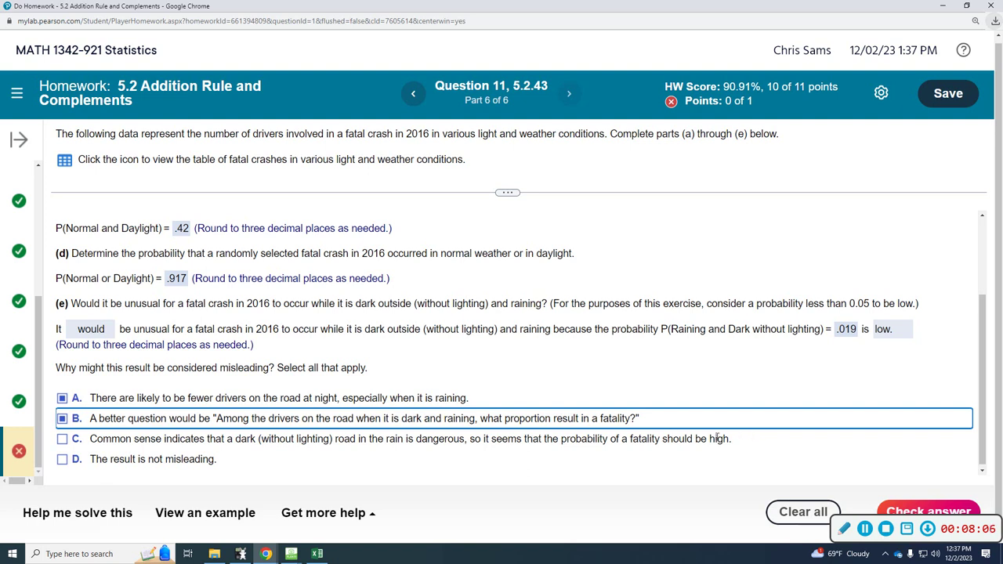
{"action": "left_click", "coordinate": [64, 443]}
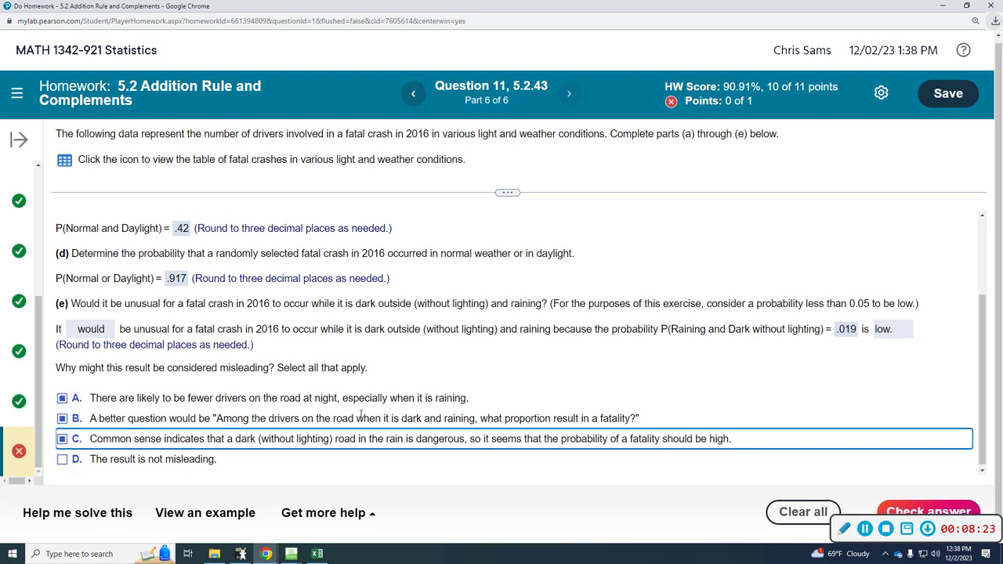
{"action": "left_click", "coordinate": [921, 514]}
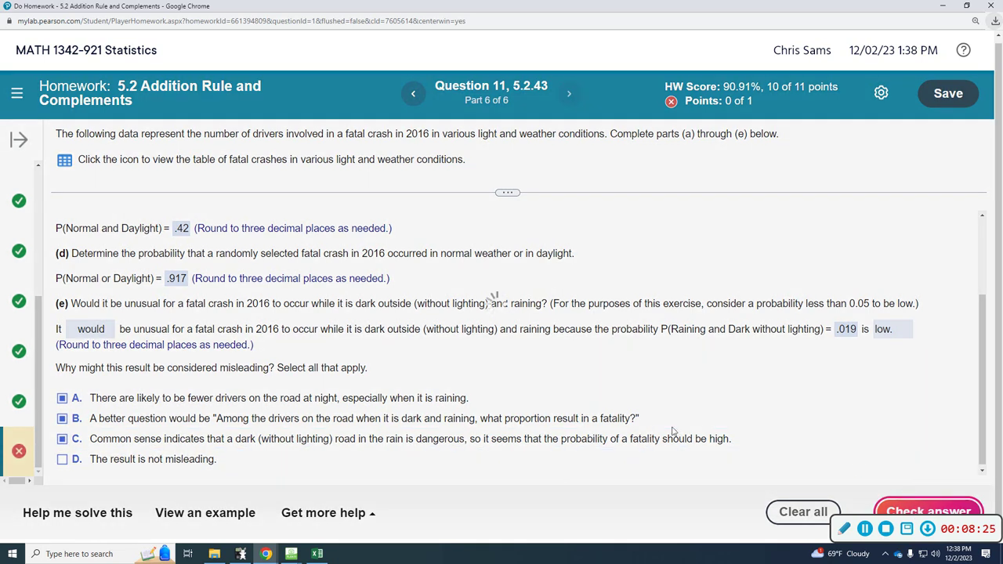